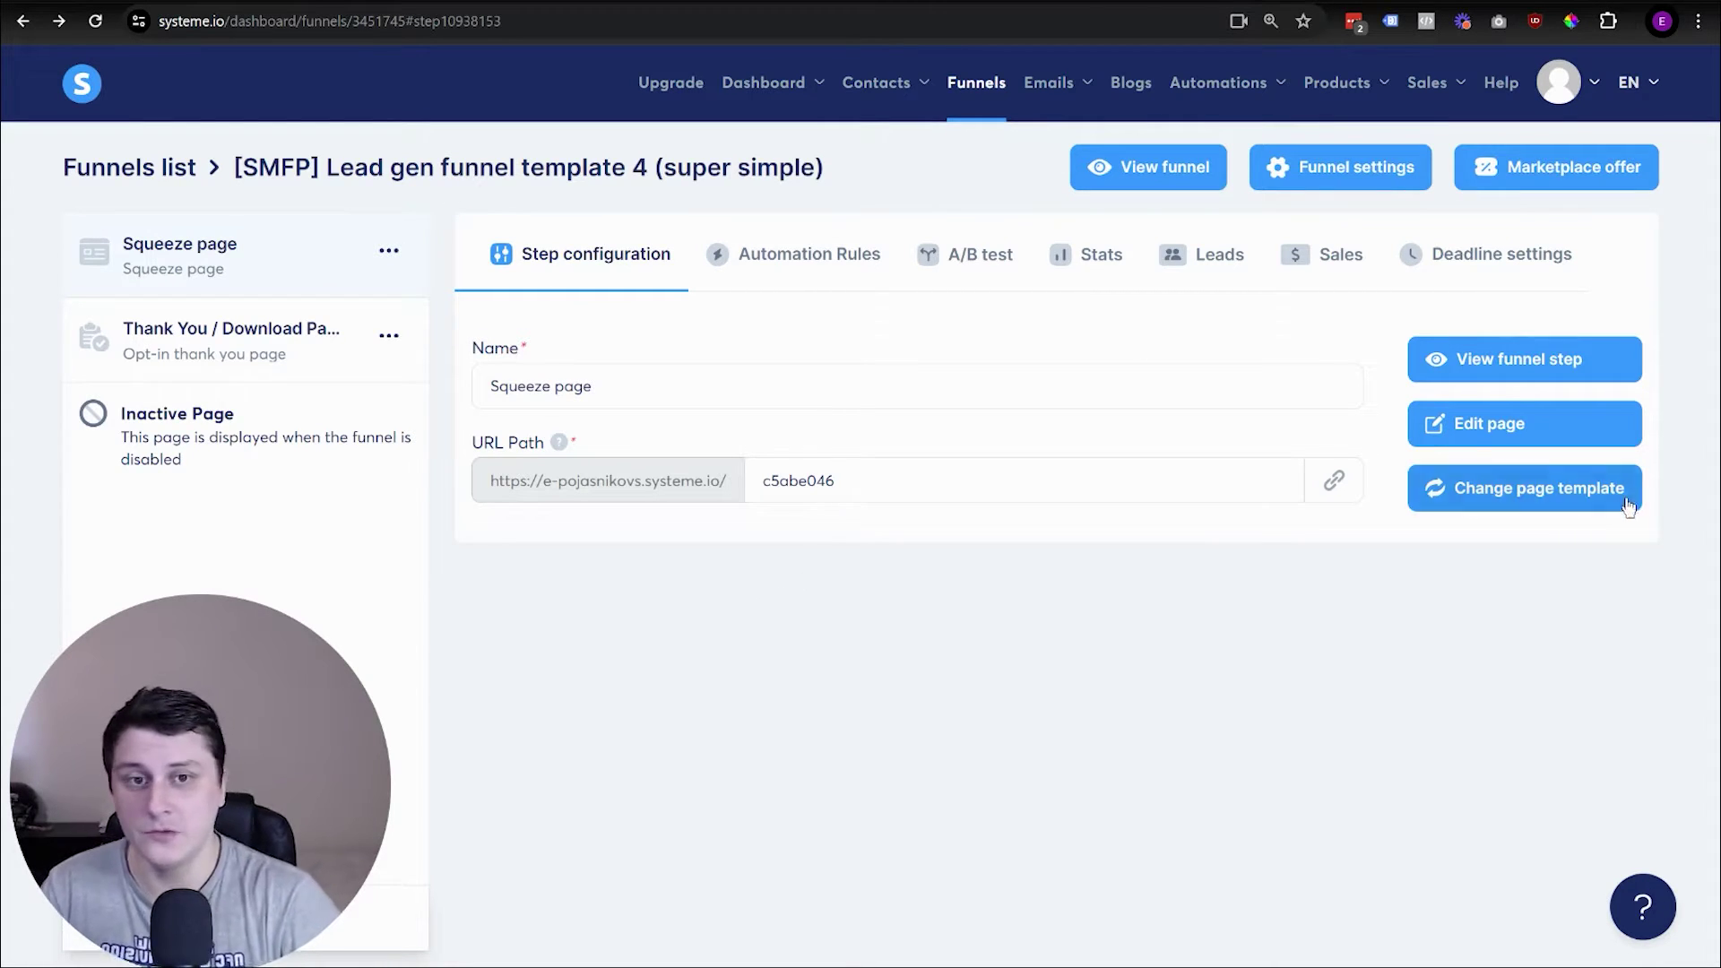
- Open the lead gen funnel's squeeze page in the page editor
click(1506, 439)
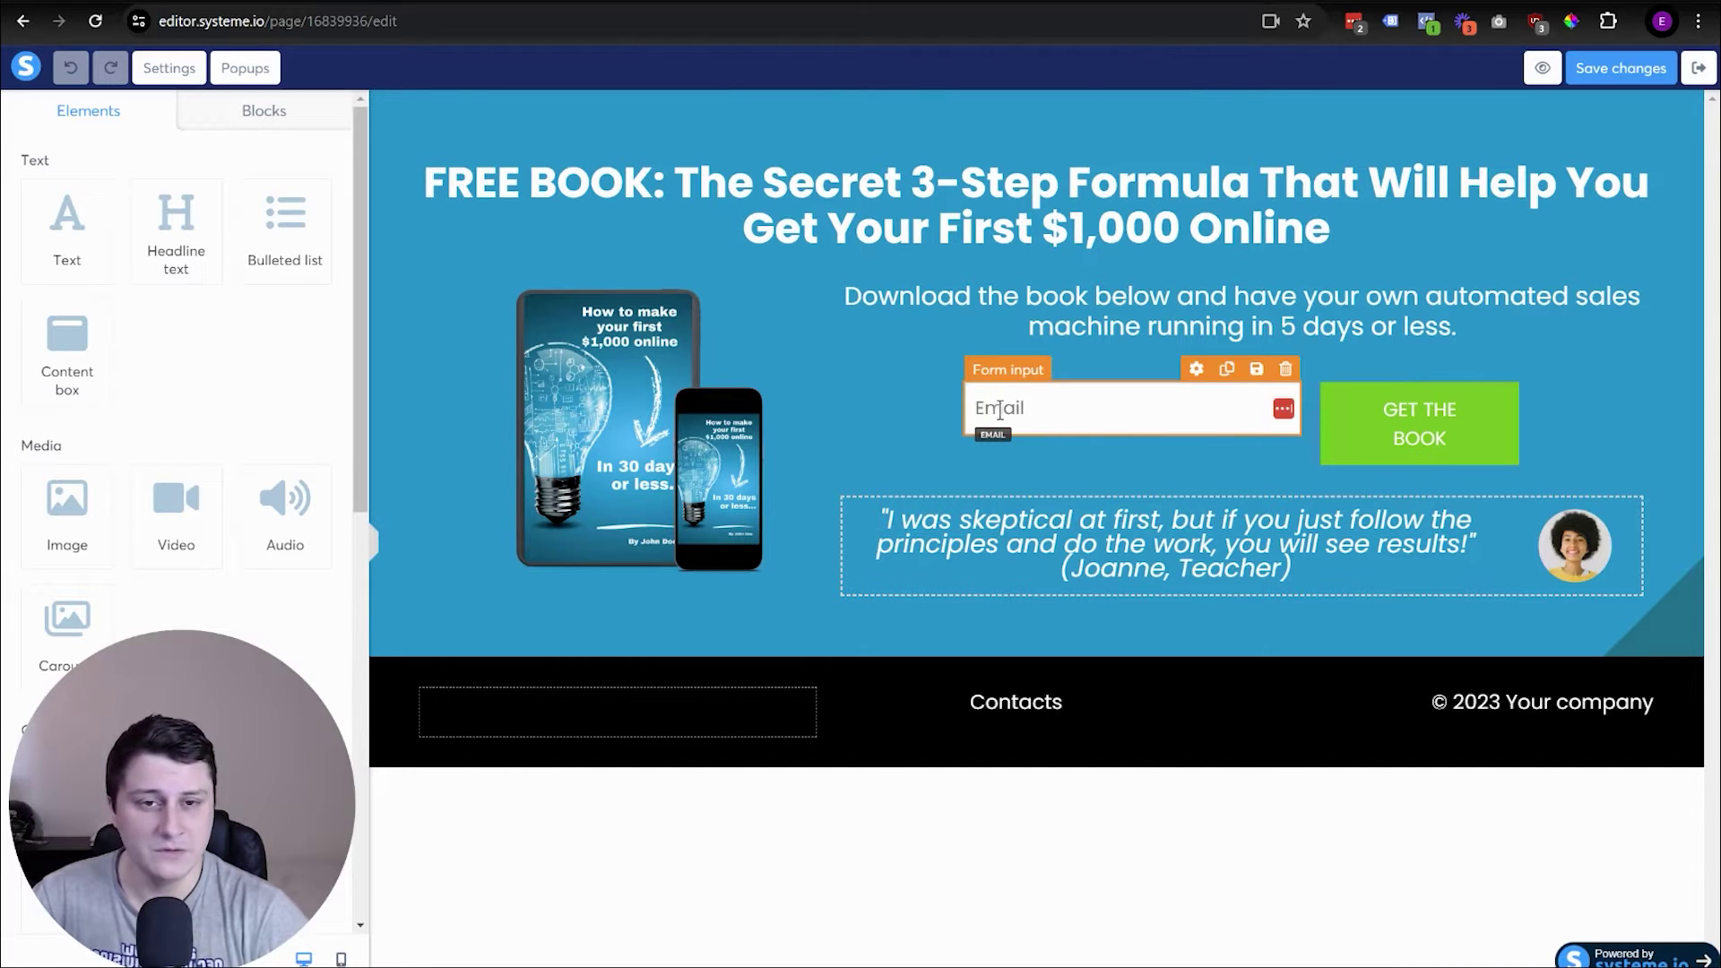
- Turn on double opt-in for the GET THE BOOK form, save the page, and exit the editor
click(1405, 459)
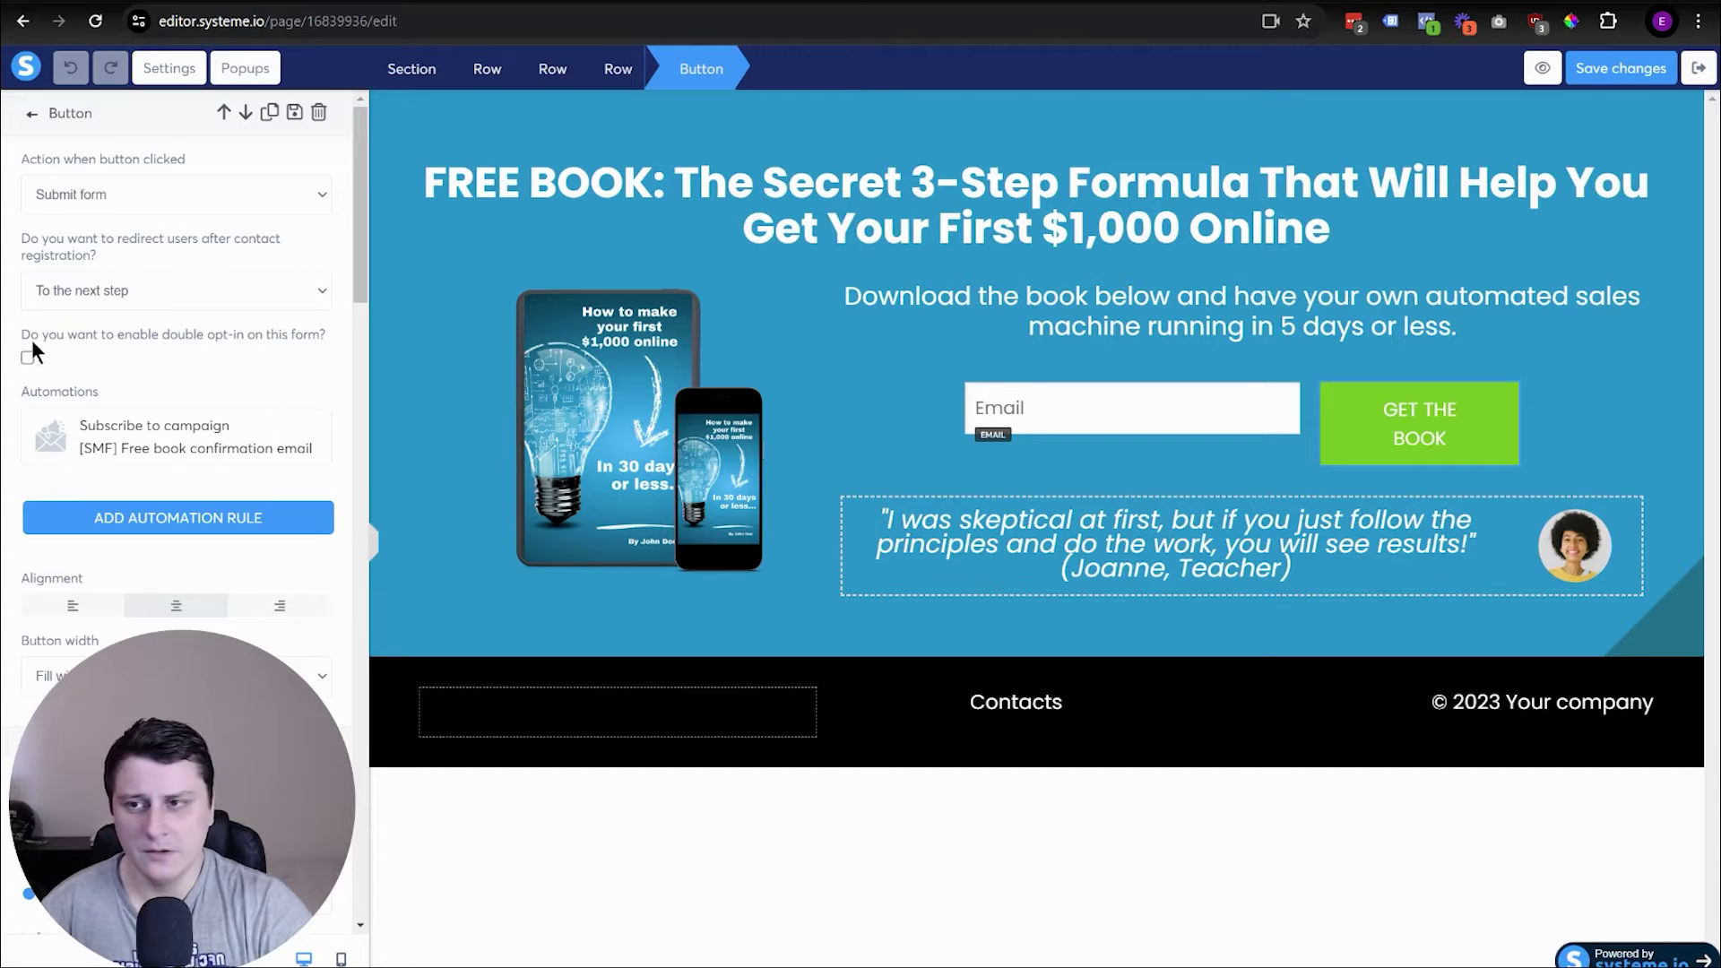
drag(29, 333, 93, 335)
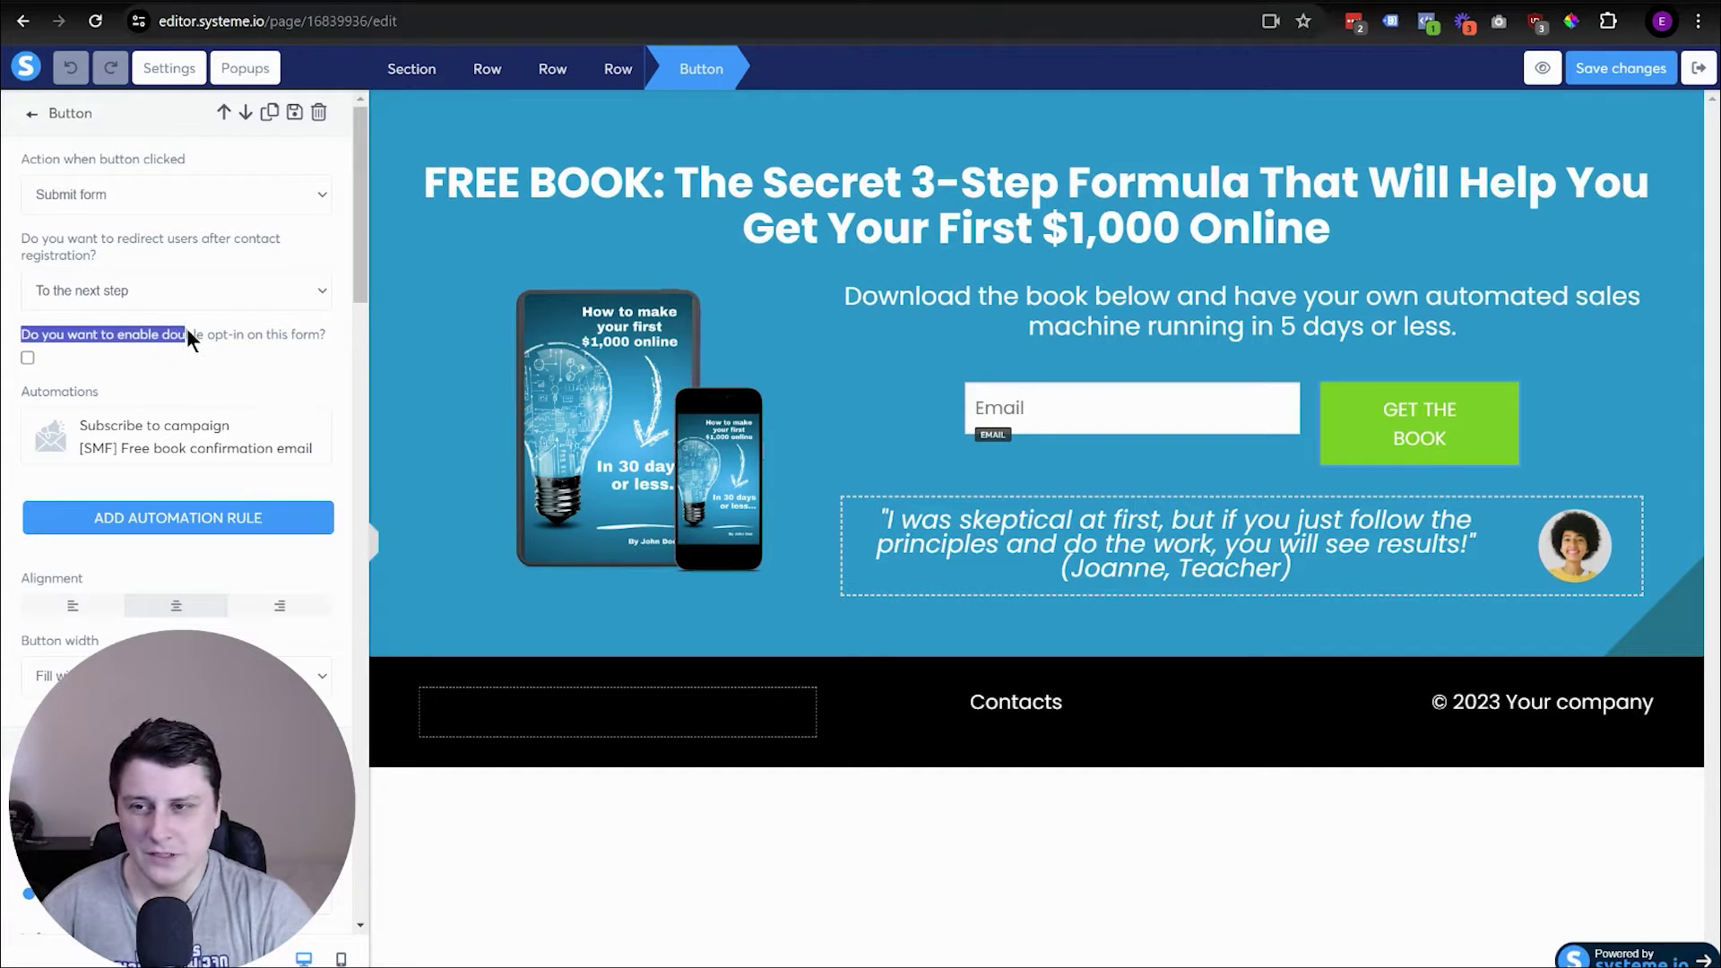
click(52, 355)
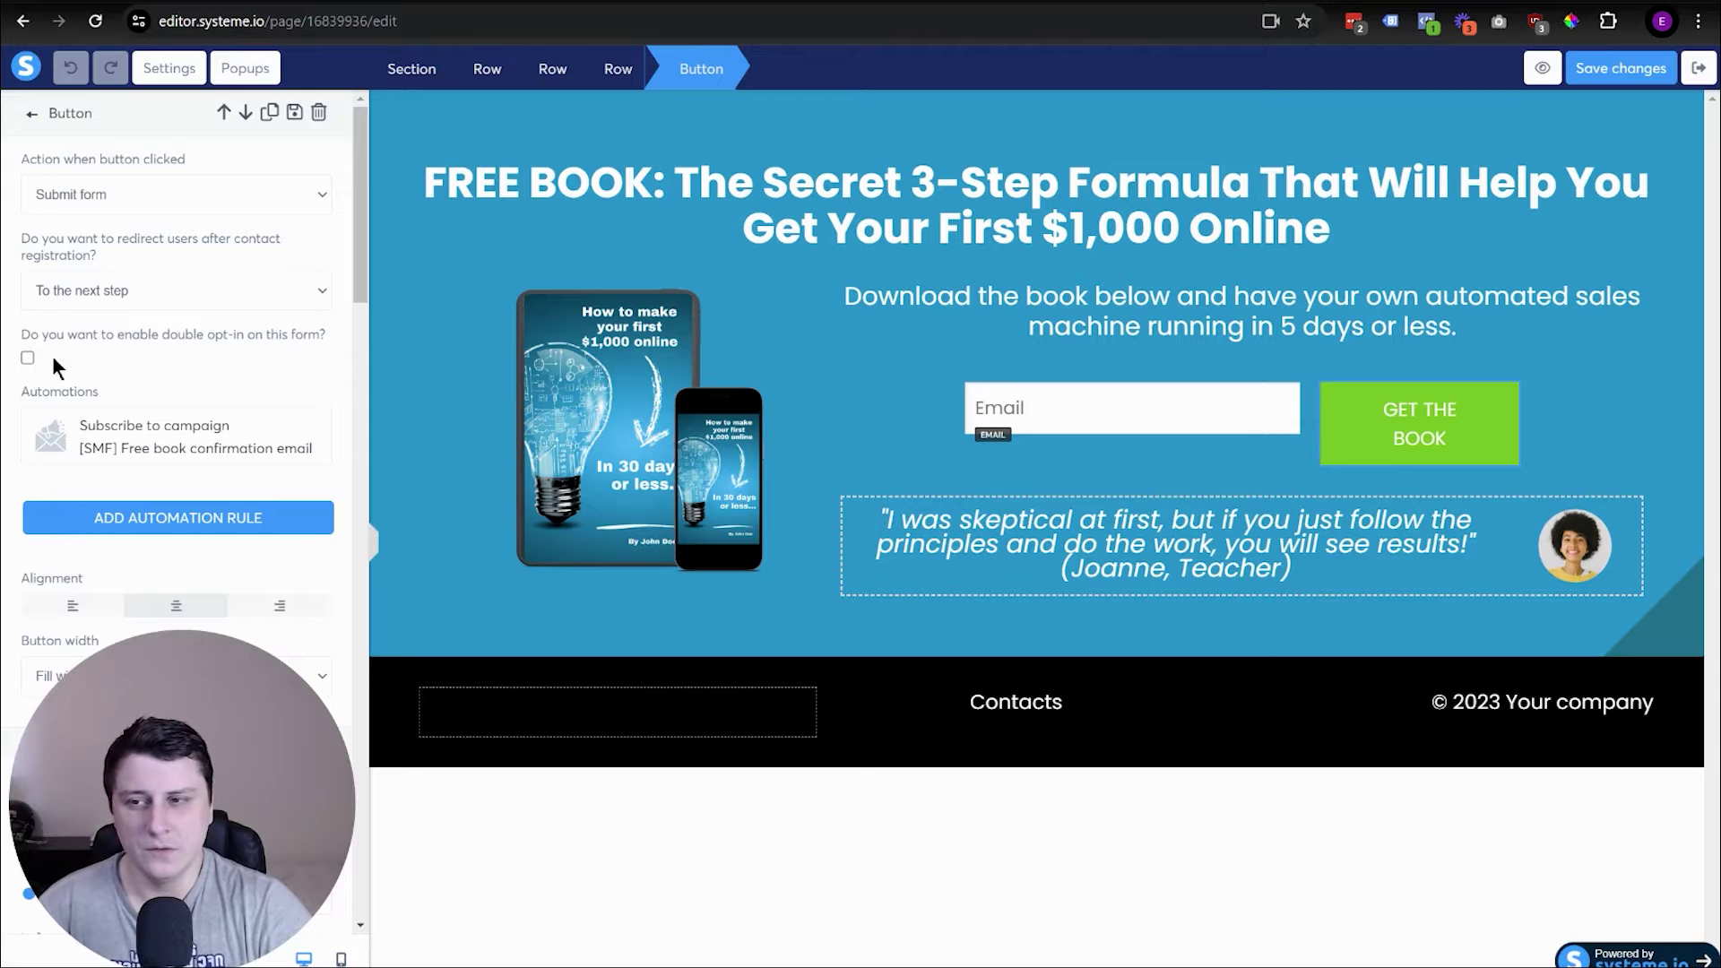
click(28, 357)
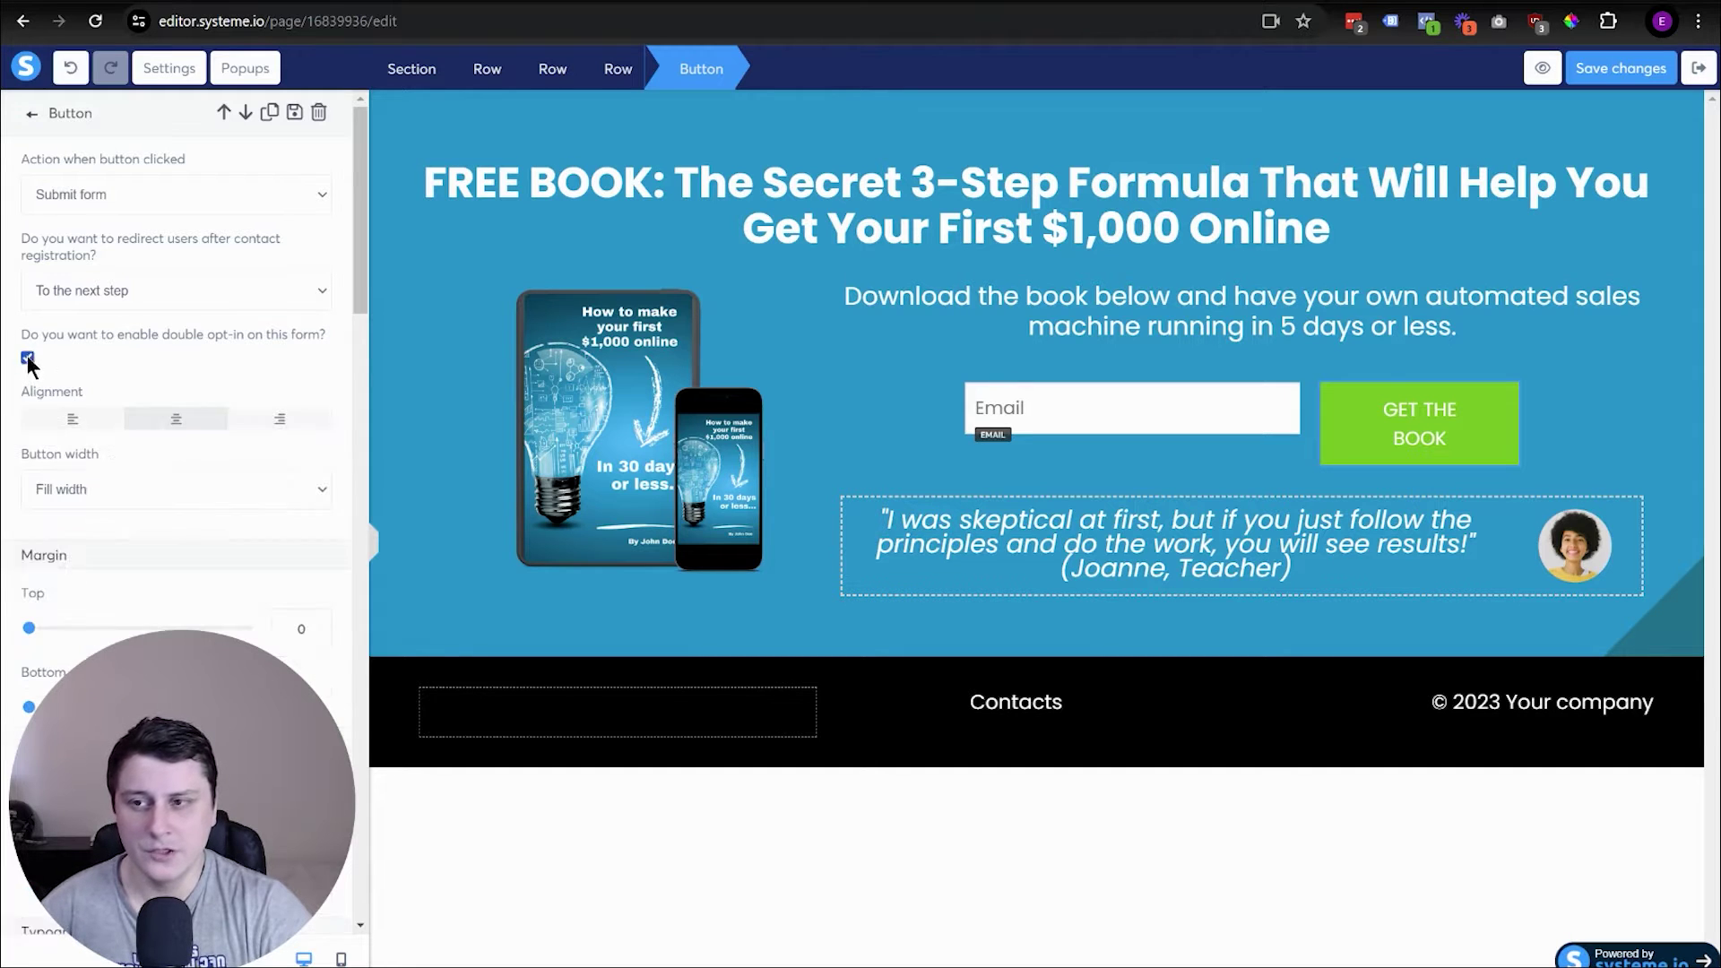
click(1606, 75)
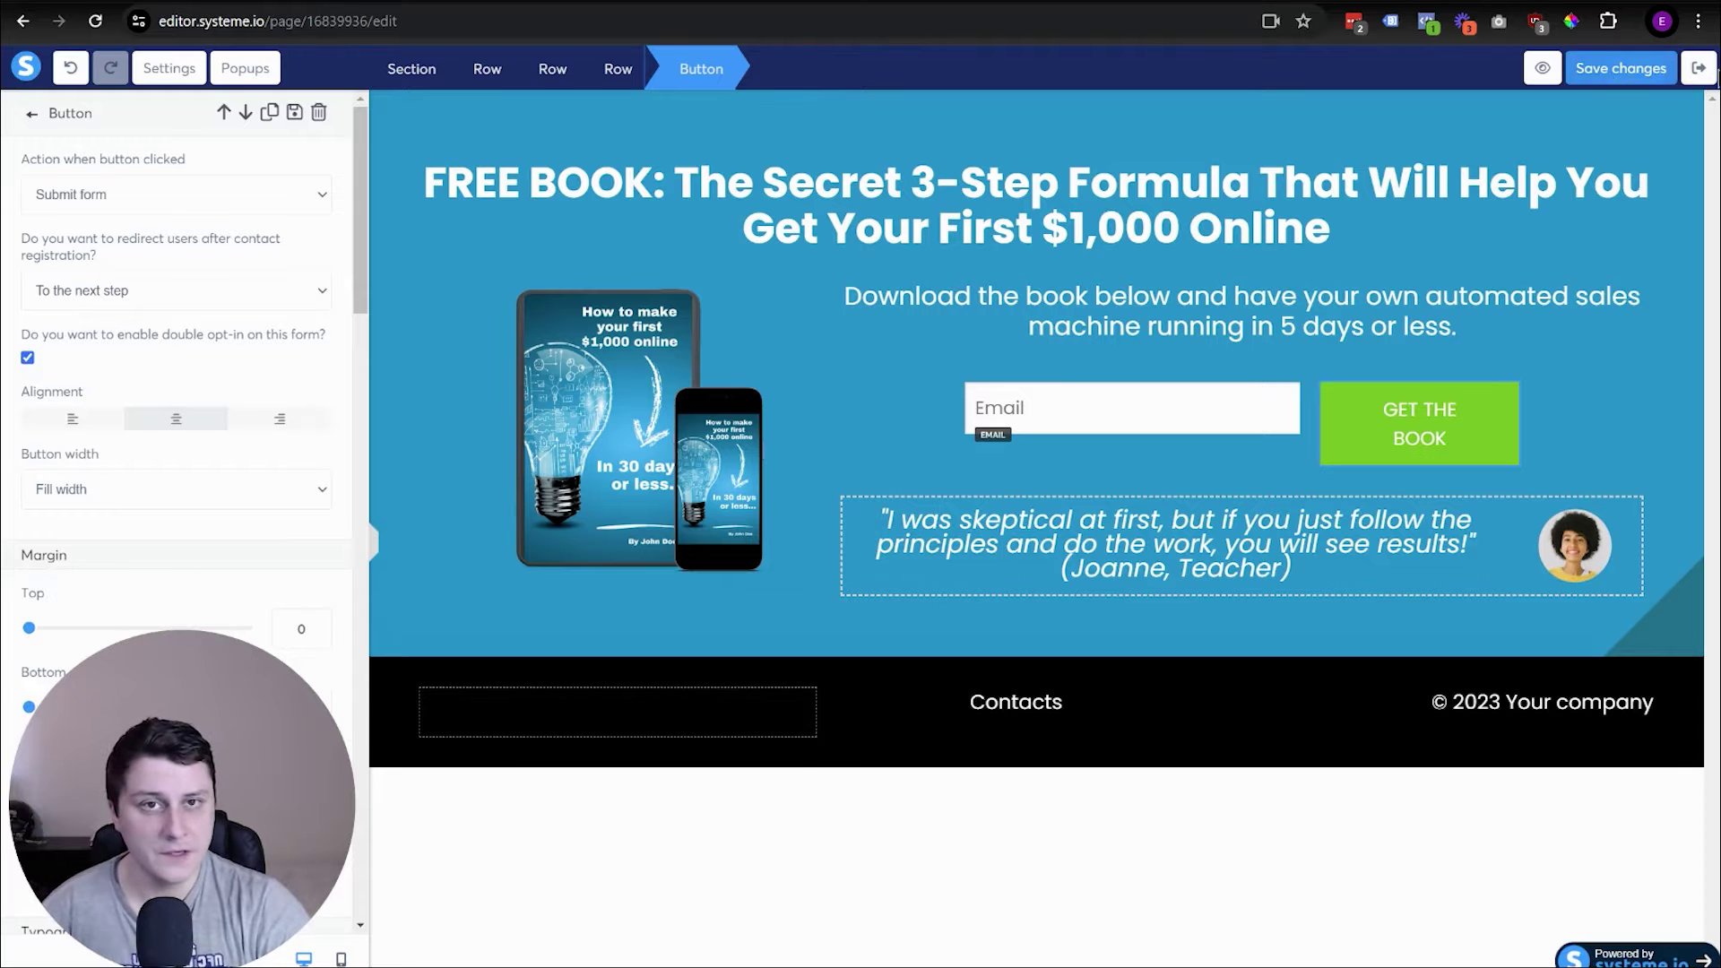
click(1698, 70)
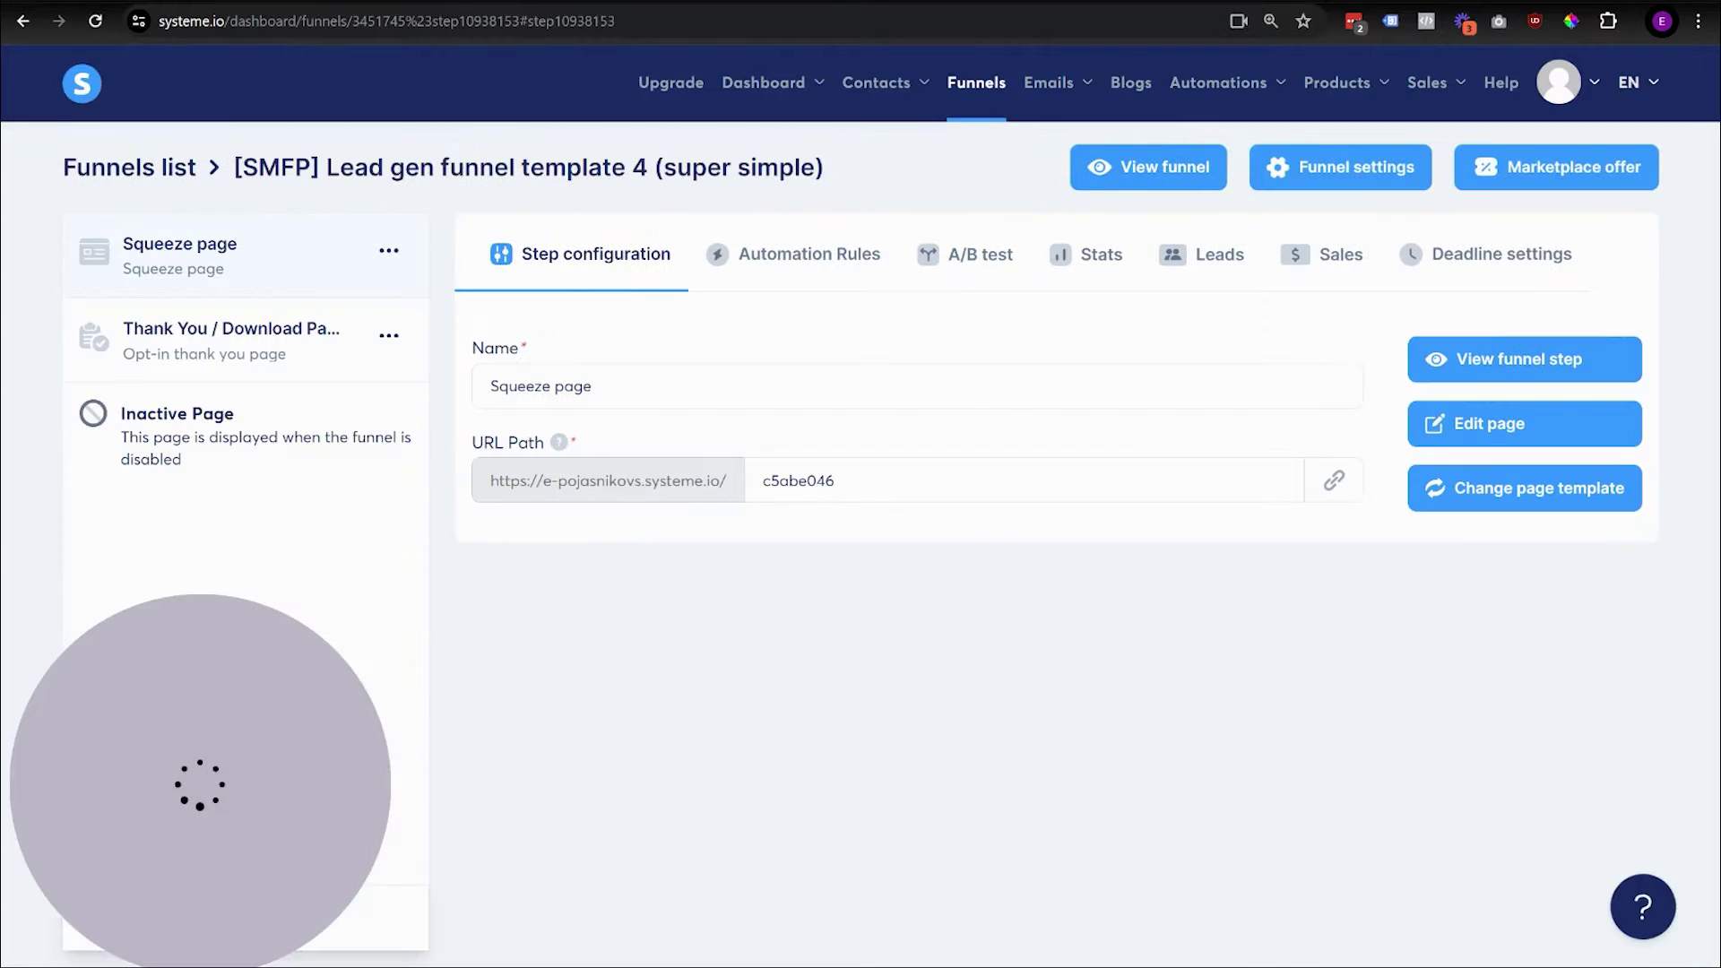
- Go to account Settings > Emails and scroll down to the Double opt-in section
click(1558, 82)
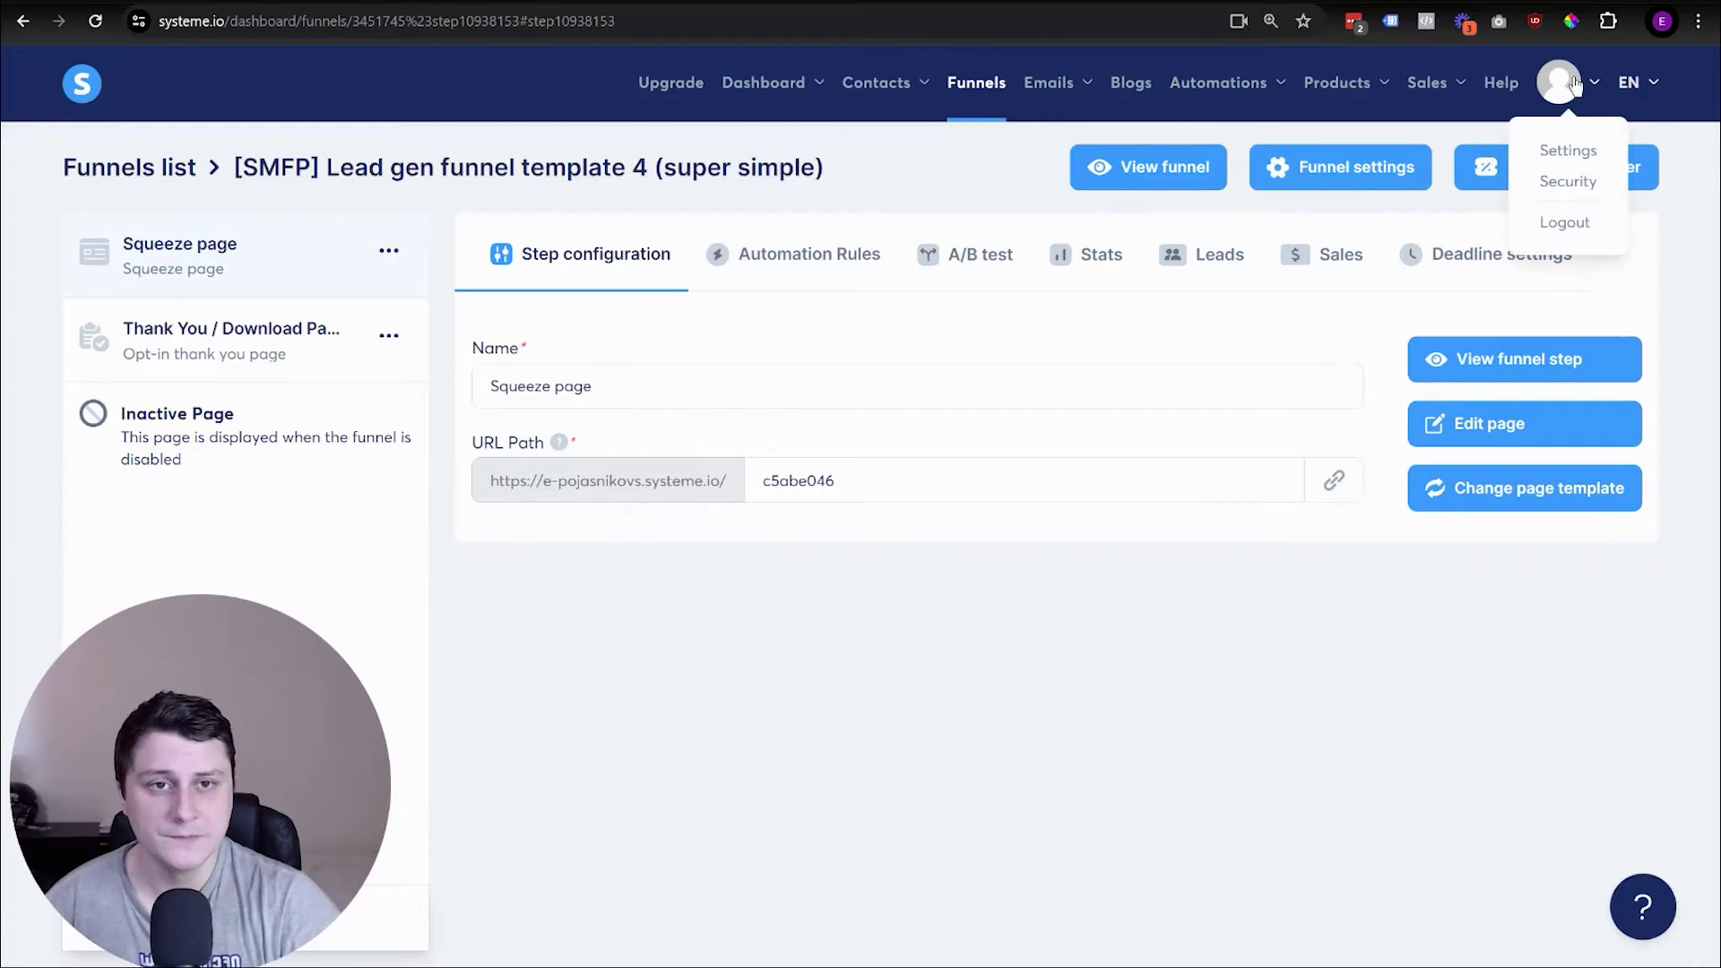
click(1559, 149)
scroll(937, 443, up, 2)
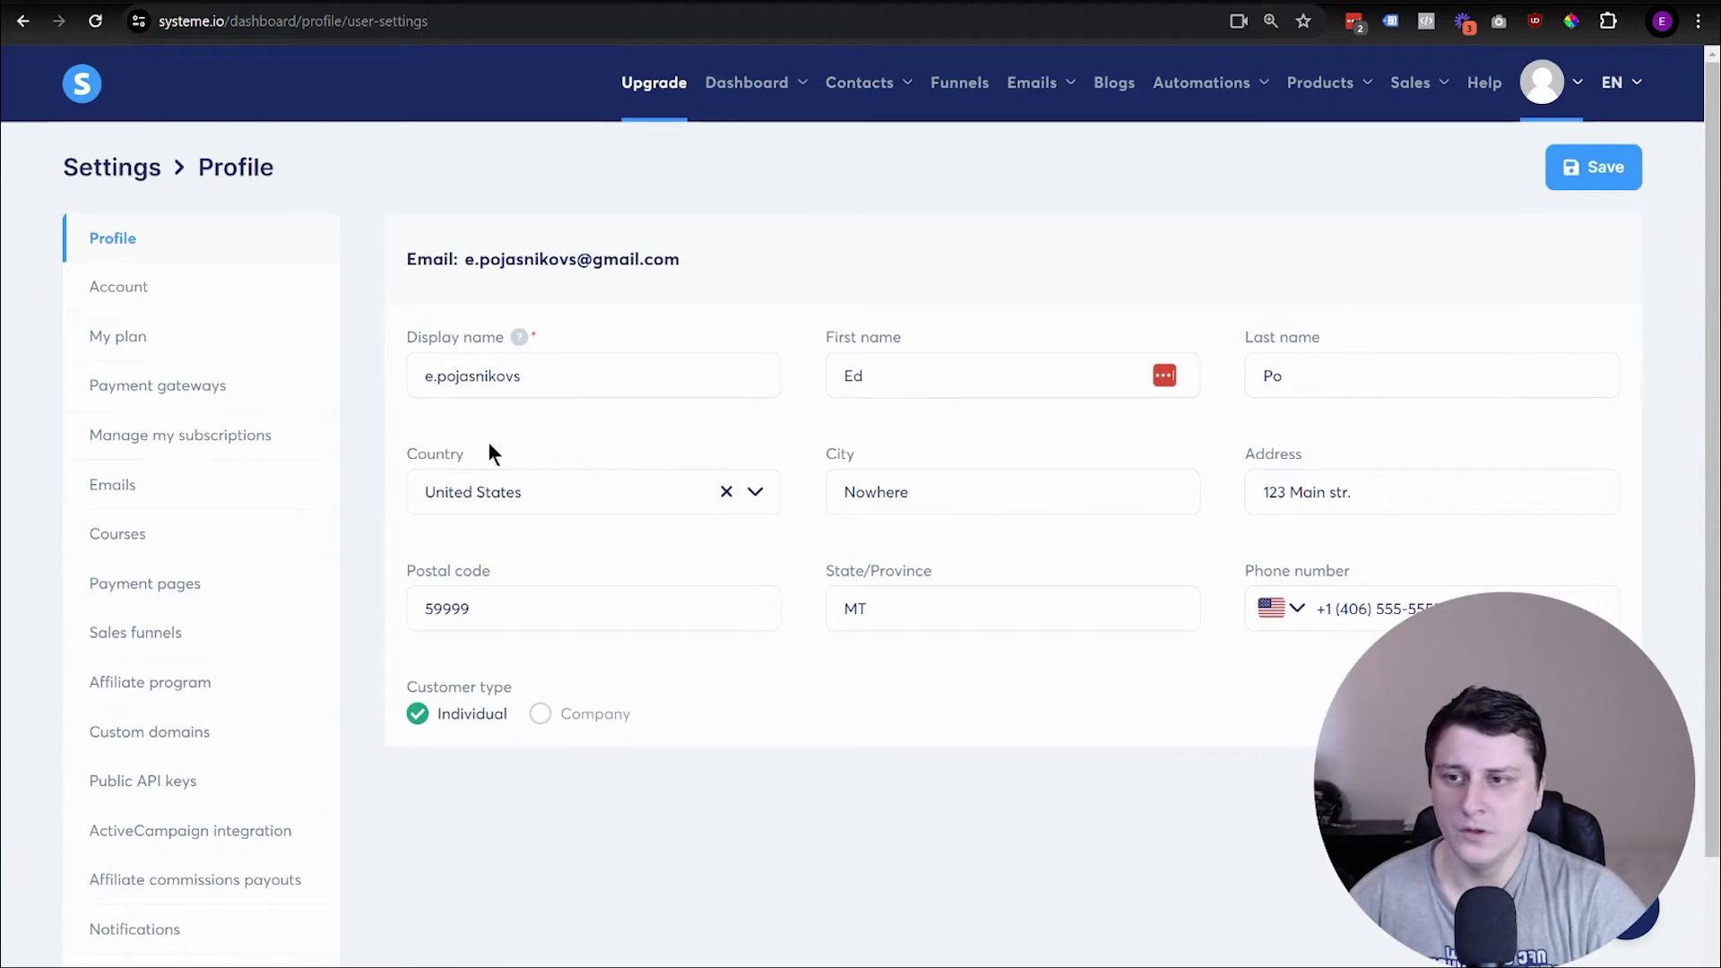
click(172, 483)
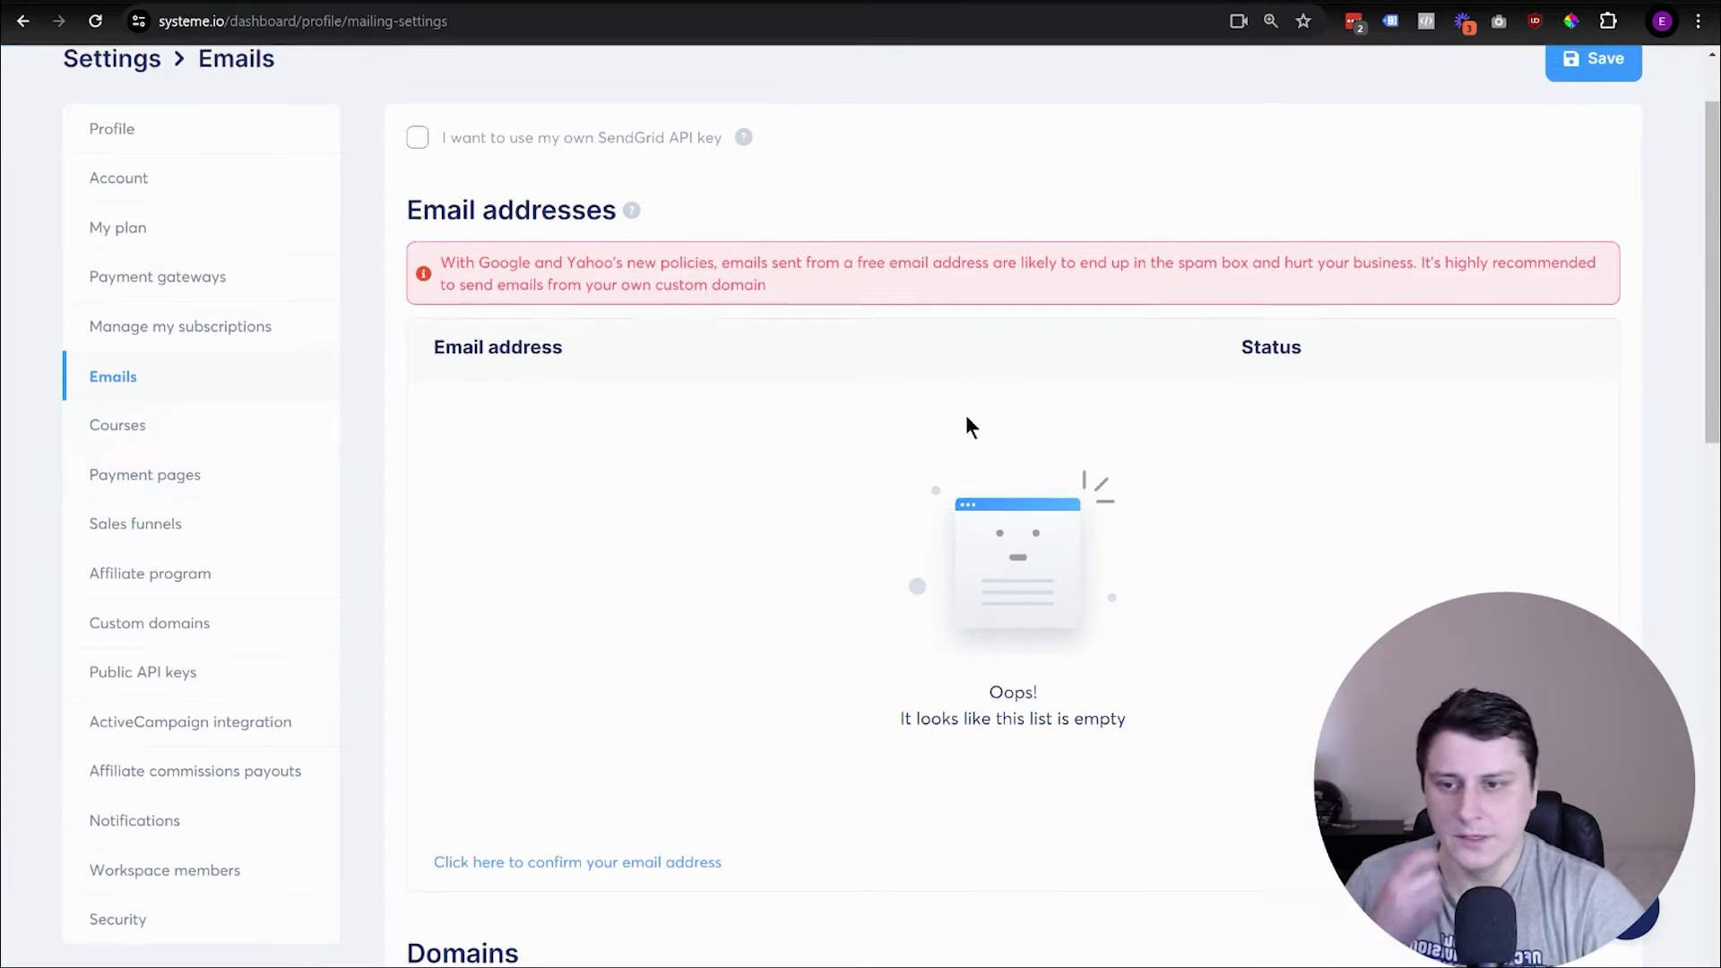
scroll(965, 417, down, 2)
scroll(965, 417, down, 10)
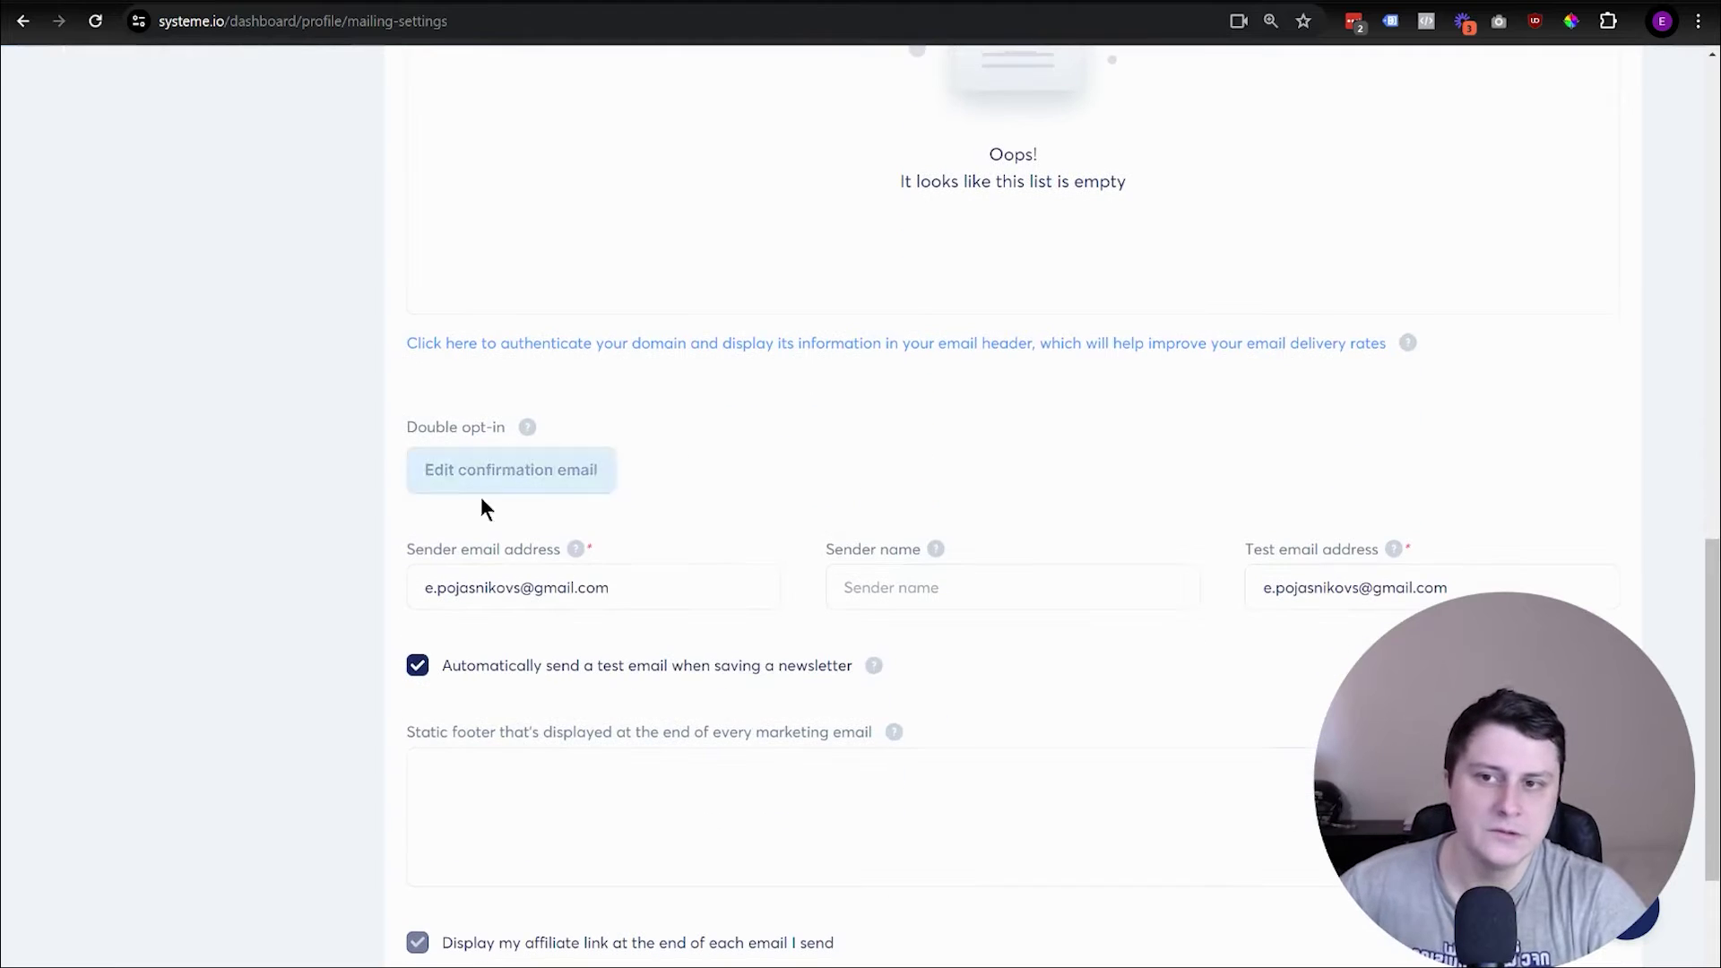
scroll(863, 485, down, 1)
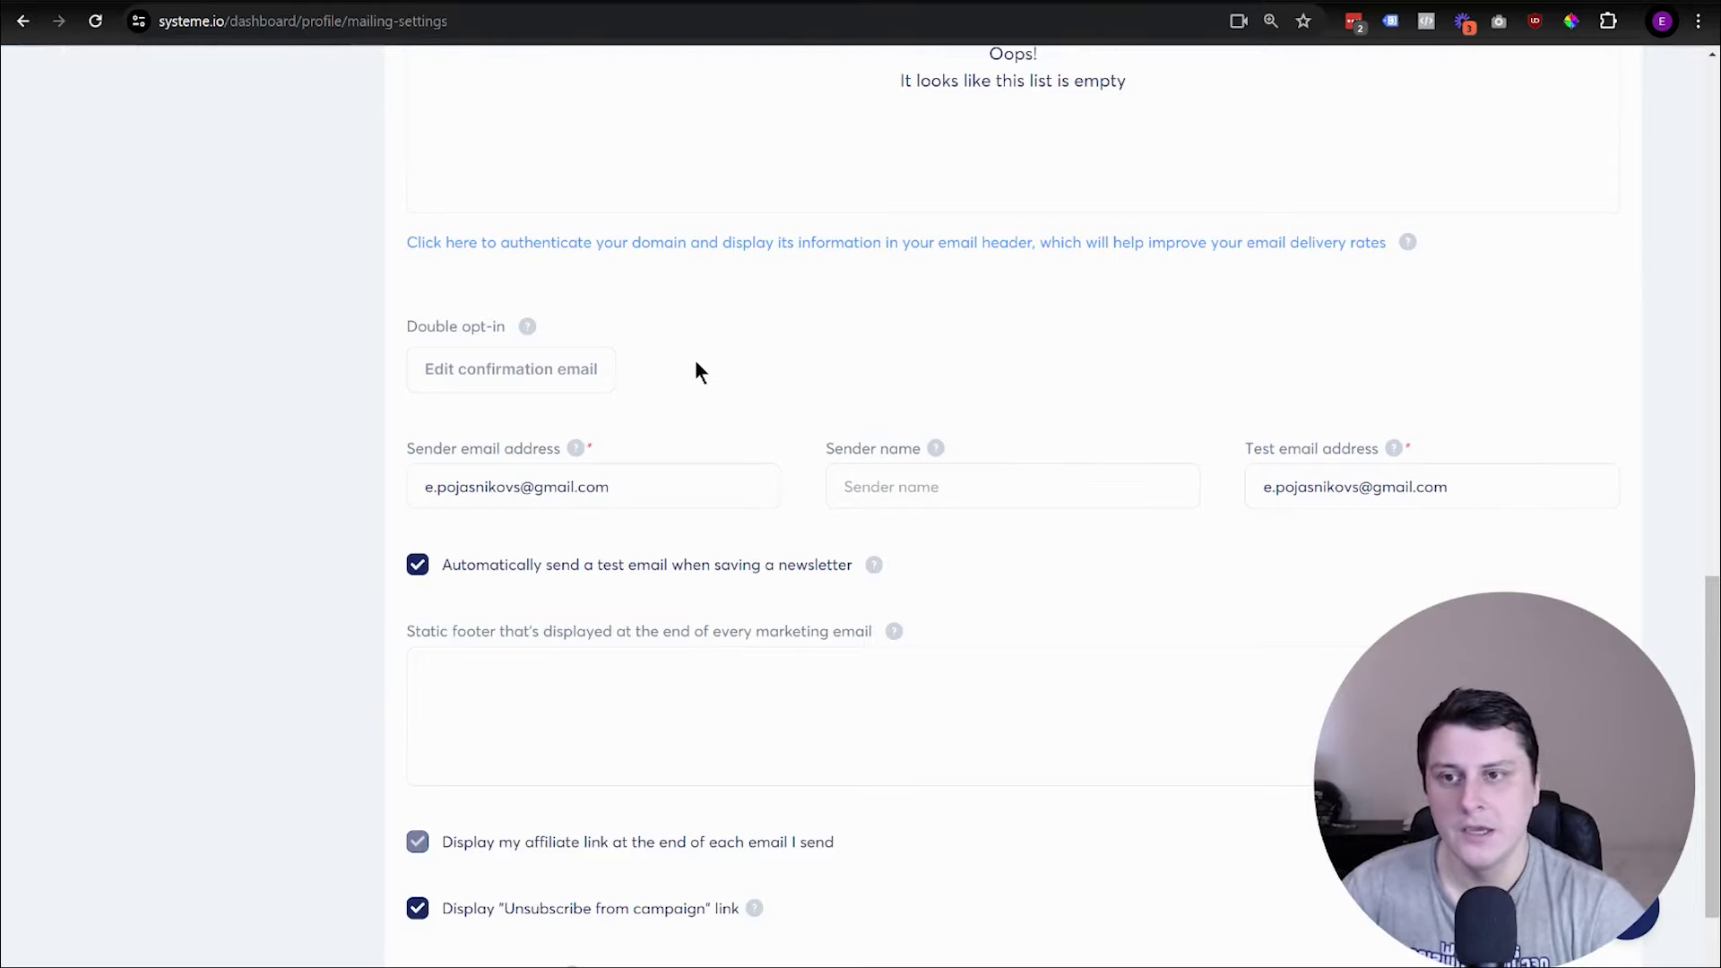
drag(406, 326, 660, 327)
- Add an 'All the best,' sign-off with the sender's name and 'Solo Marketer' to the confirmation email
click(534, 369)
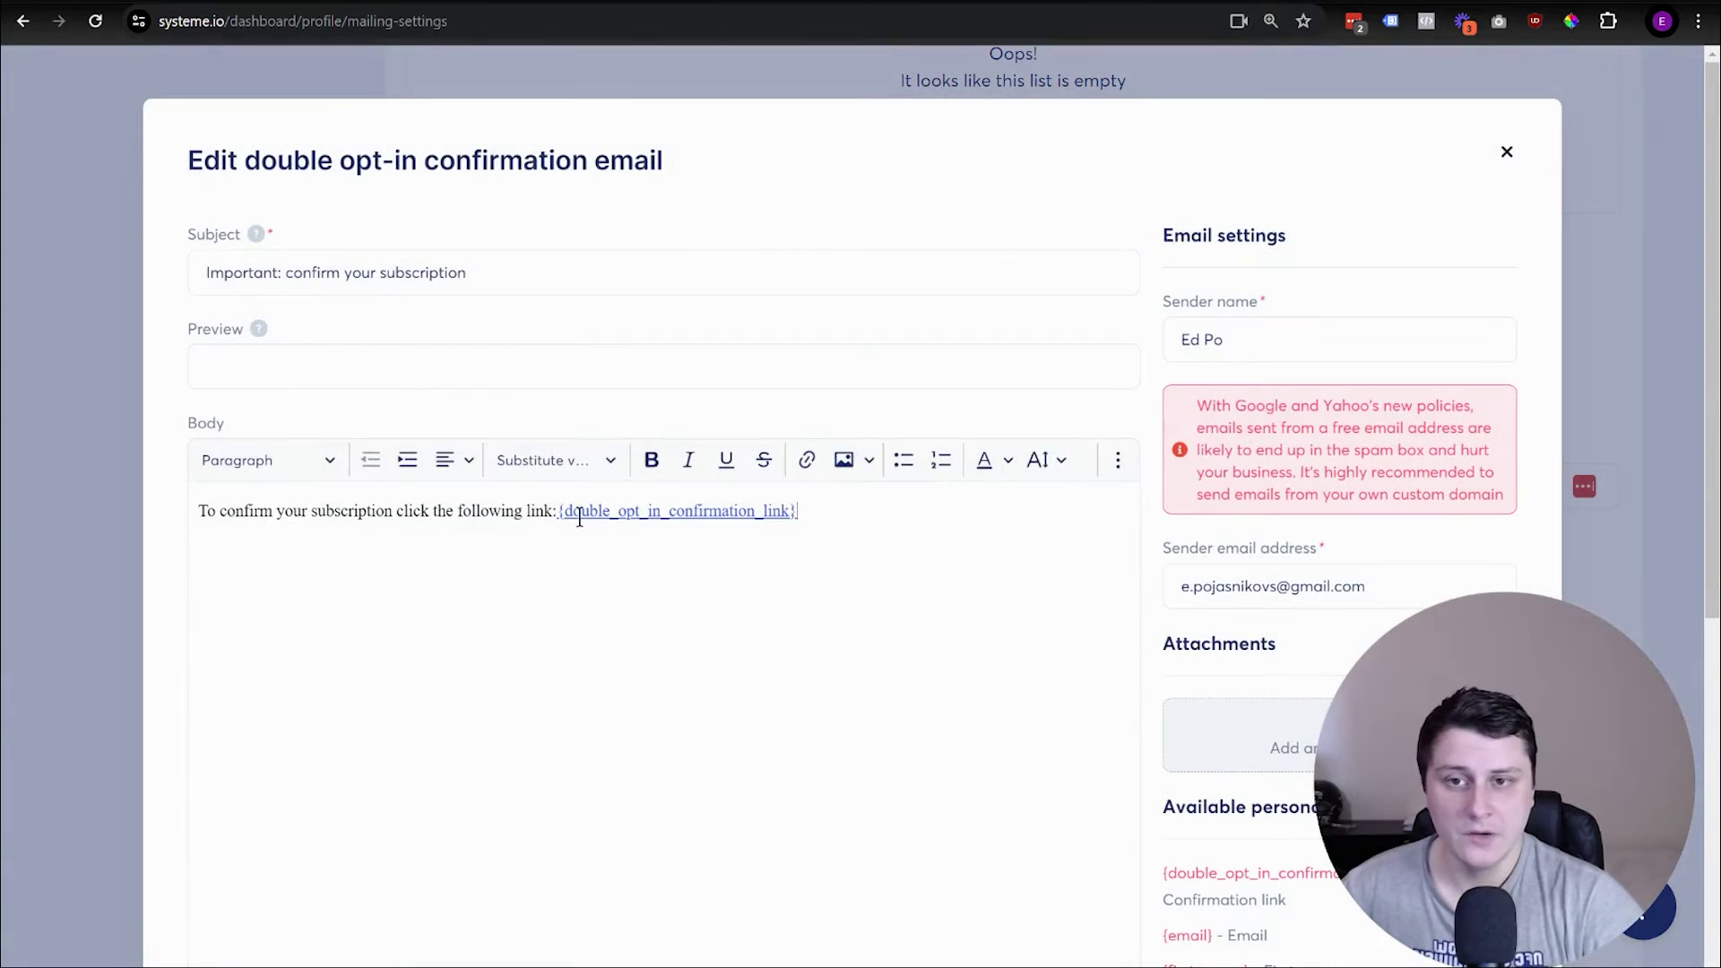
triple_click(576, 511)
click(884, 549)
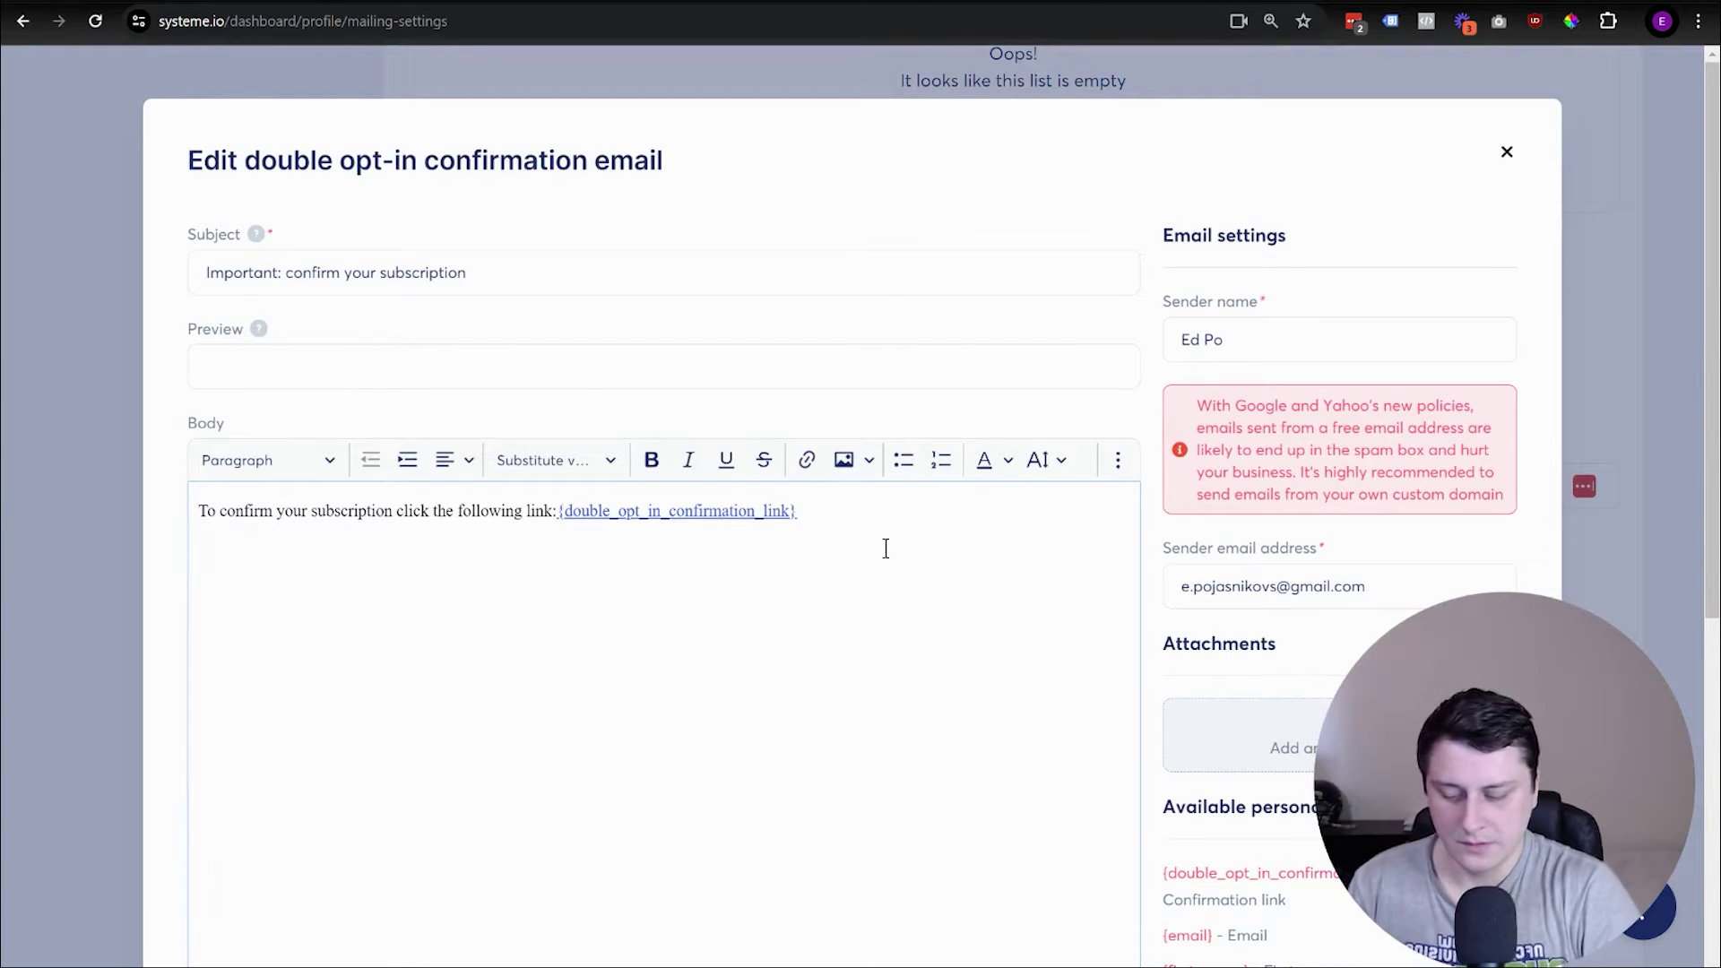
text(All the best,  )
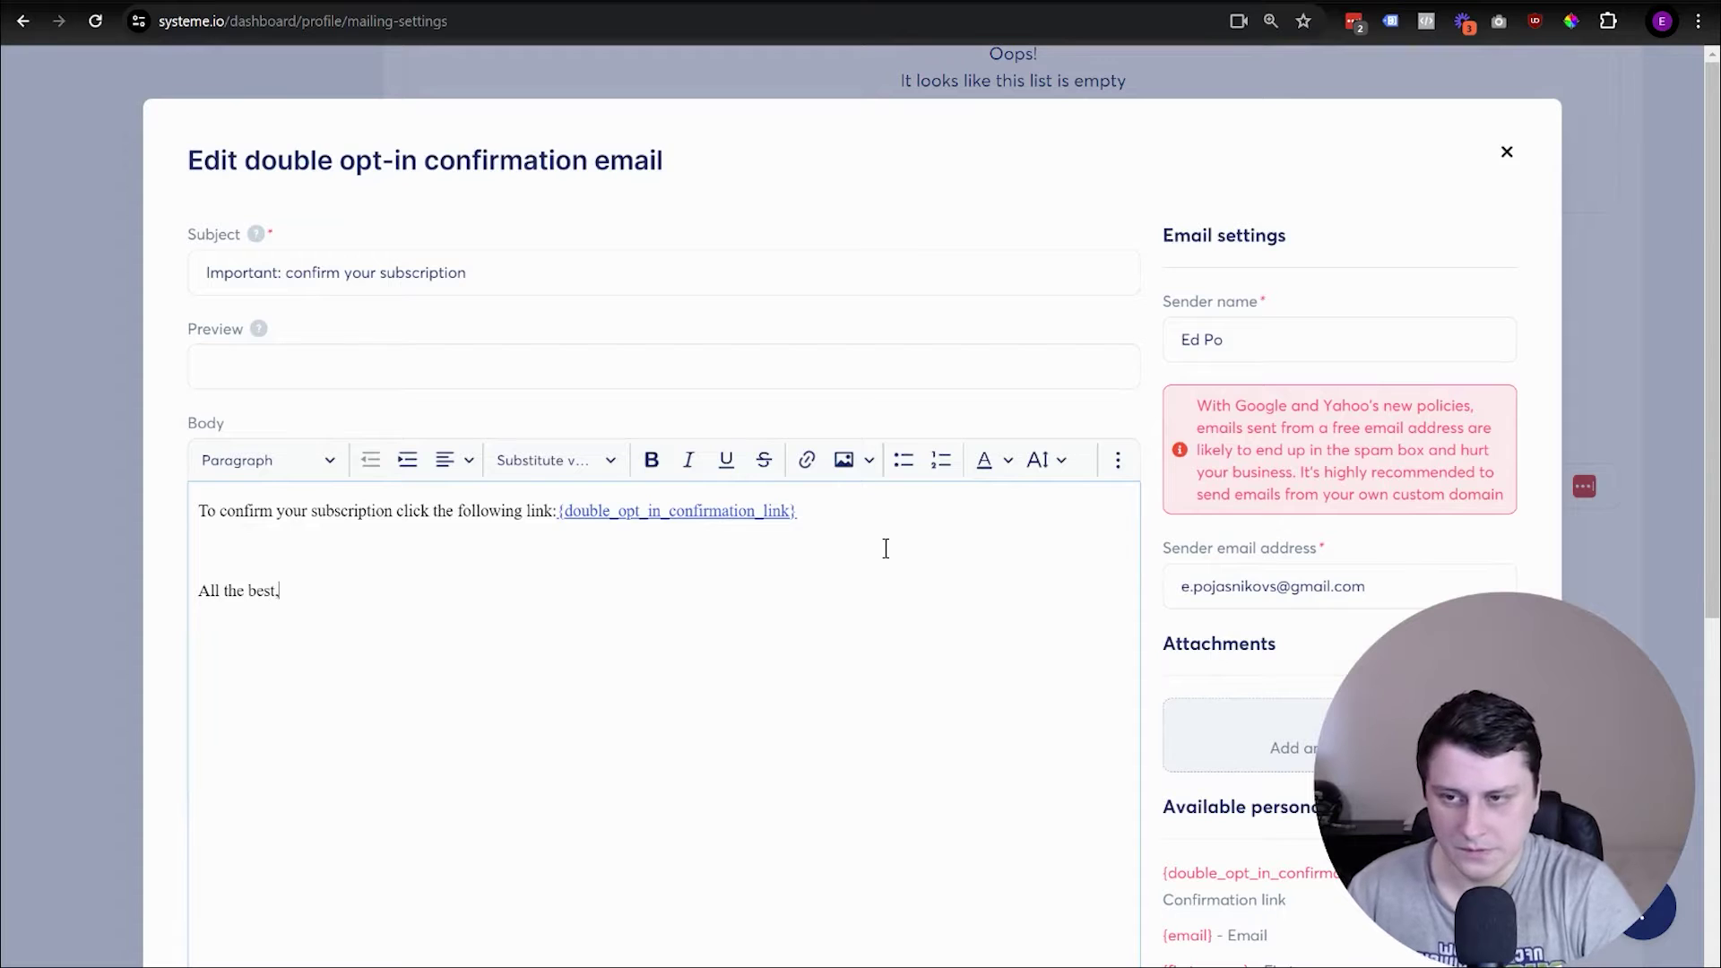
text(-Edgars)
key(Return)
text(So)
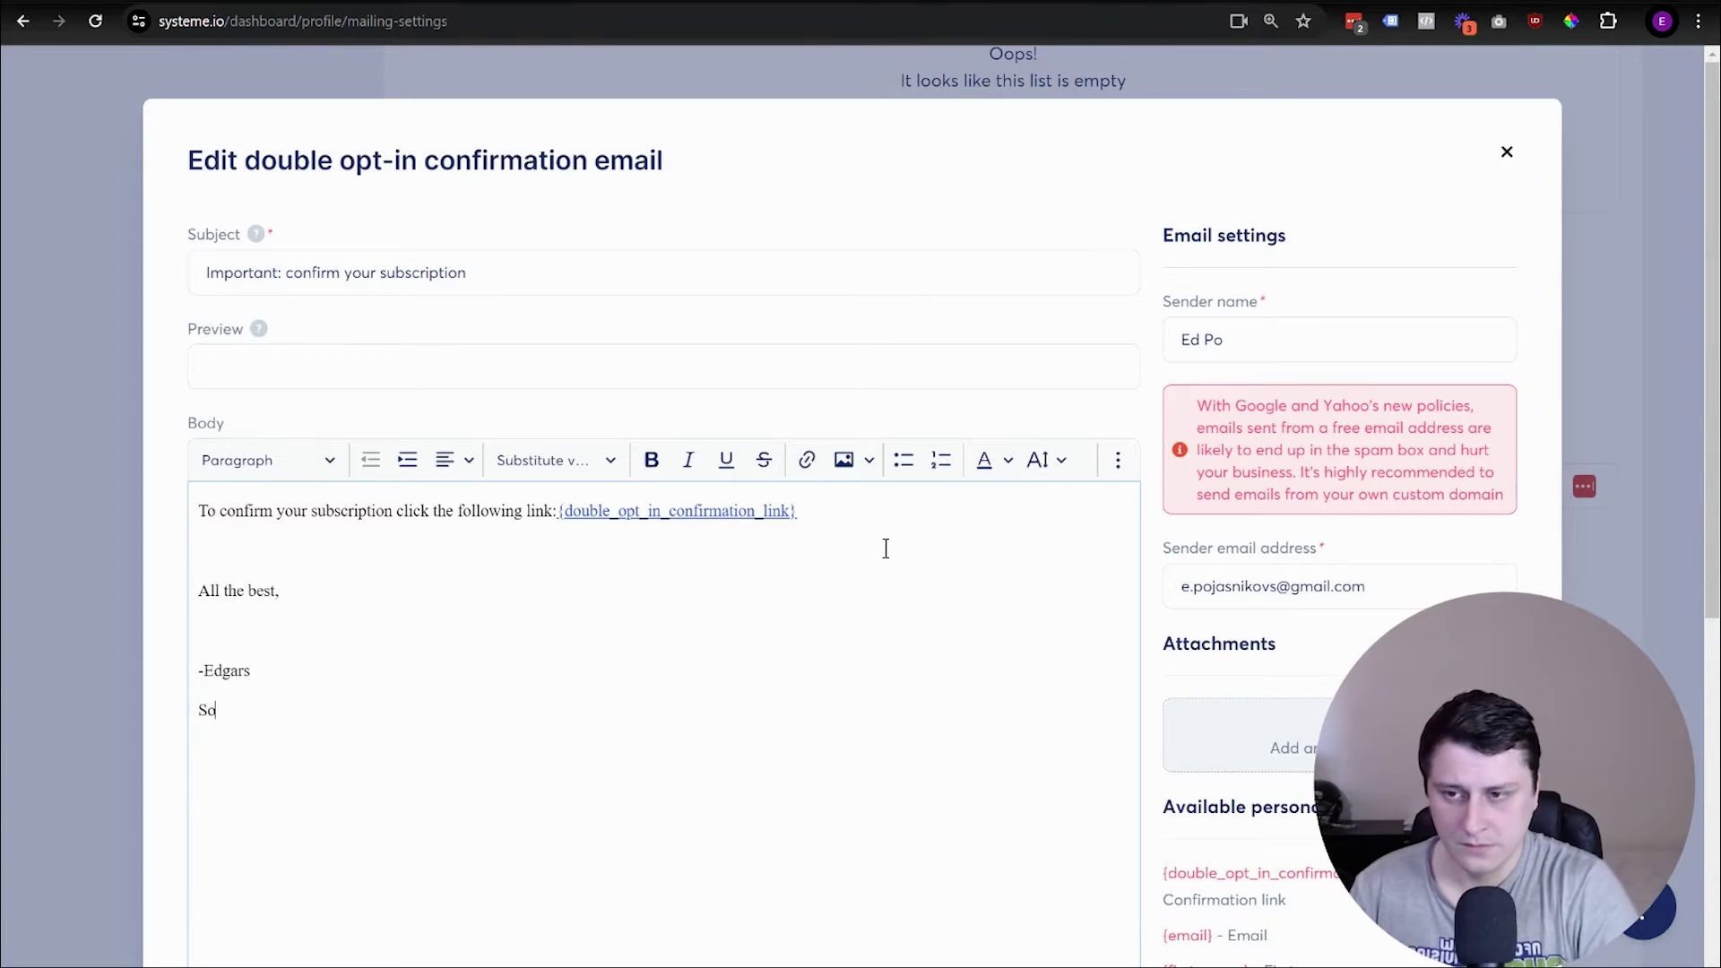
text(lo Marketer)
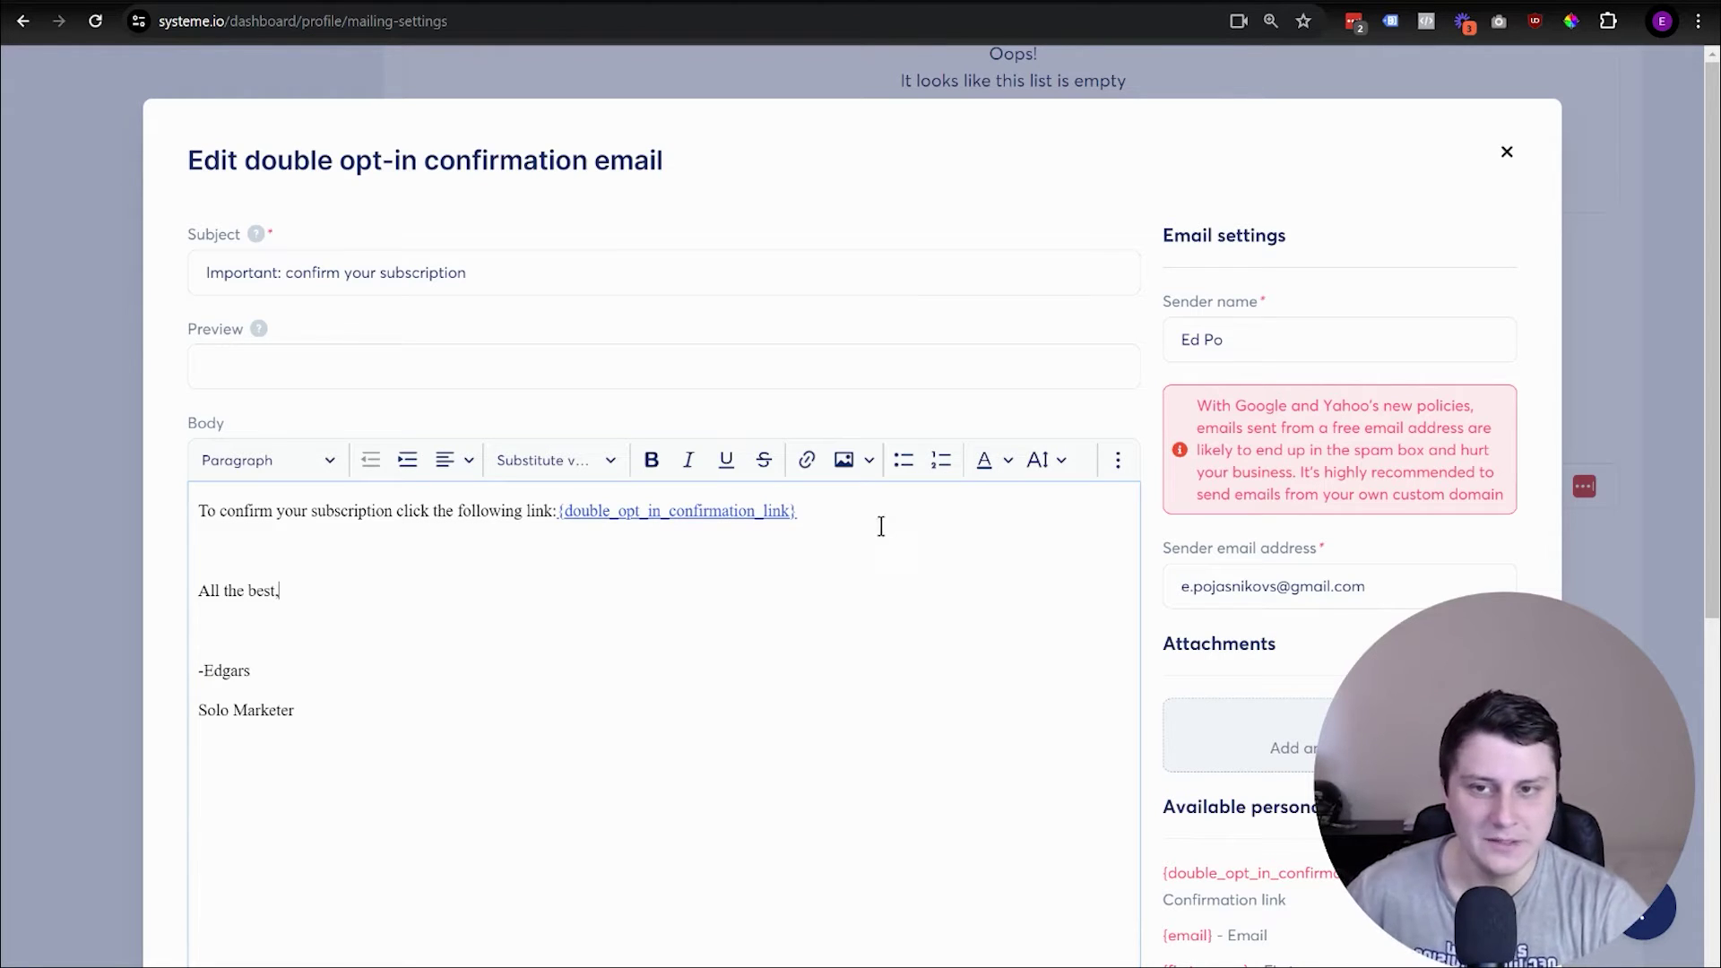
- Review the confirmation-link body, the subject and the {first_name} placeholder, then save the email
triple_click(881, 526)
click(588, 577)
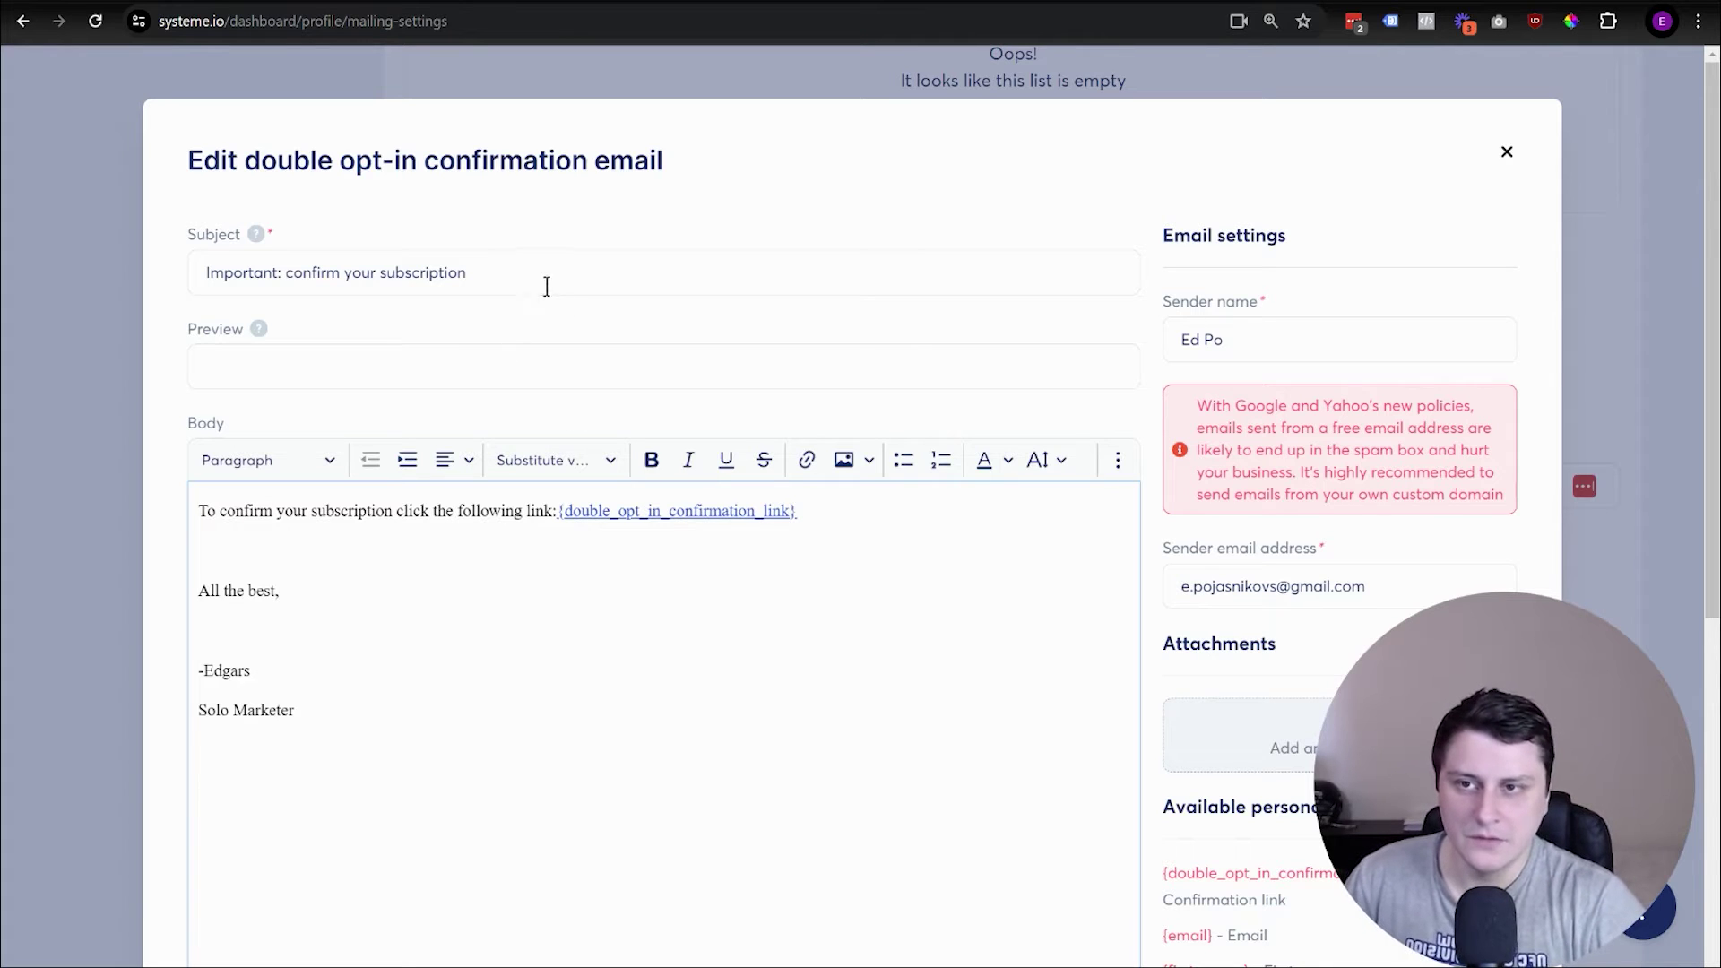
drag(547, 286, 220, 274)
click(961, 473)
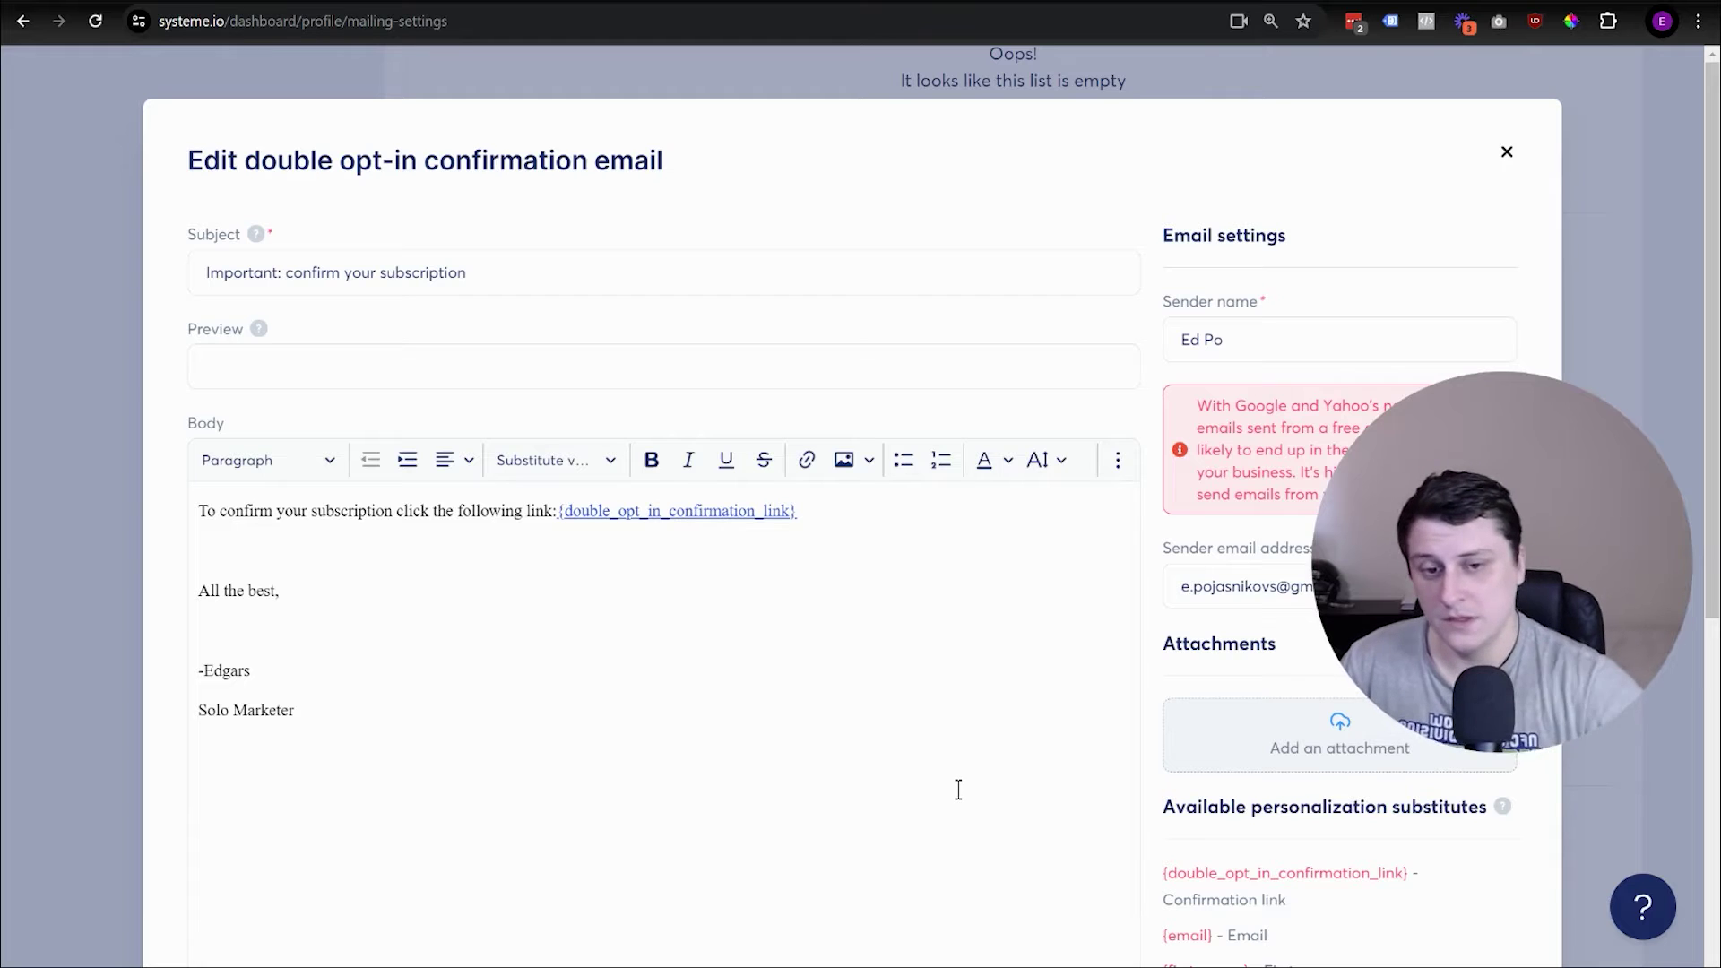
scroll(906, 788, down, 6)
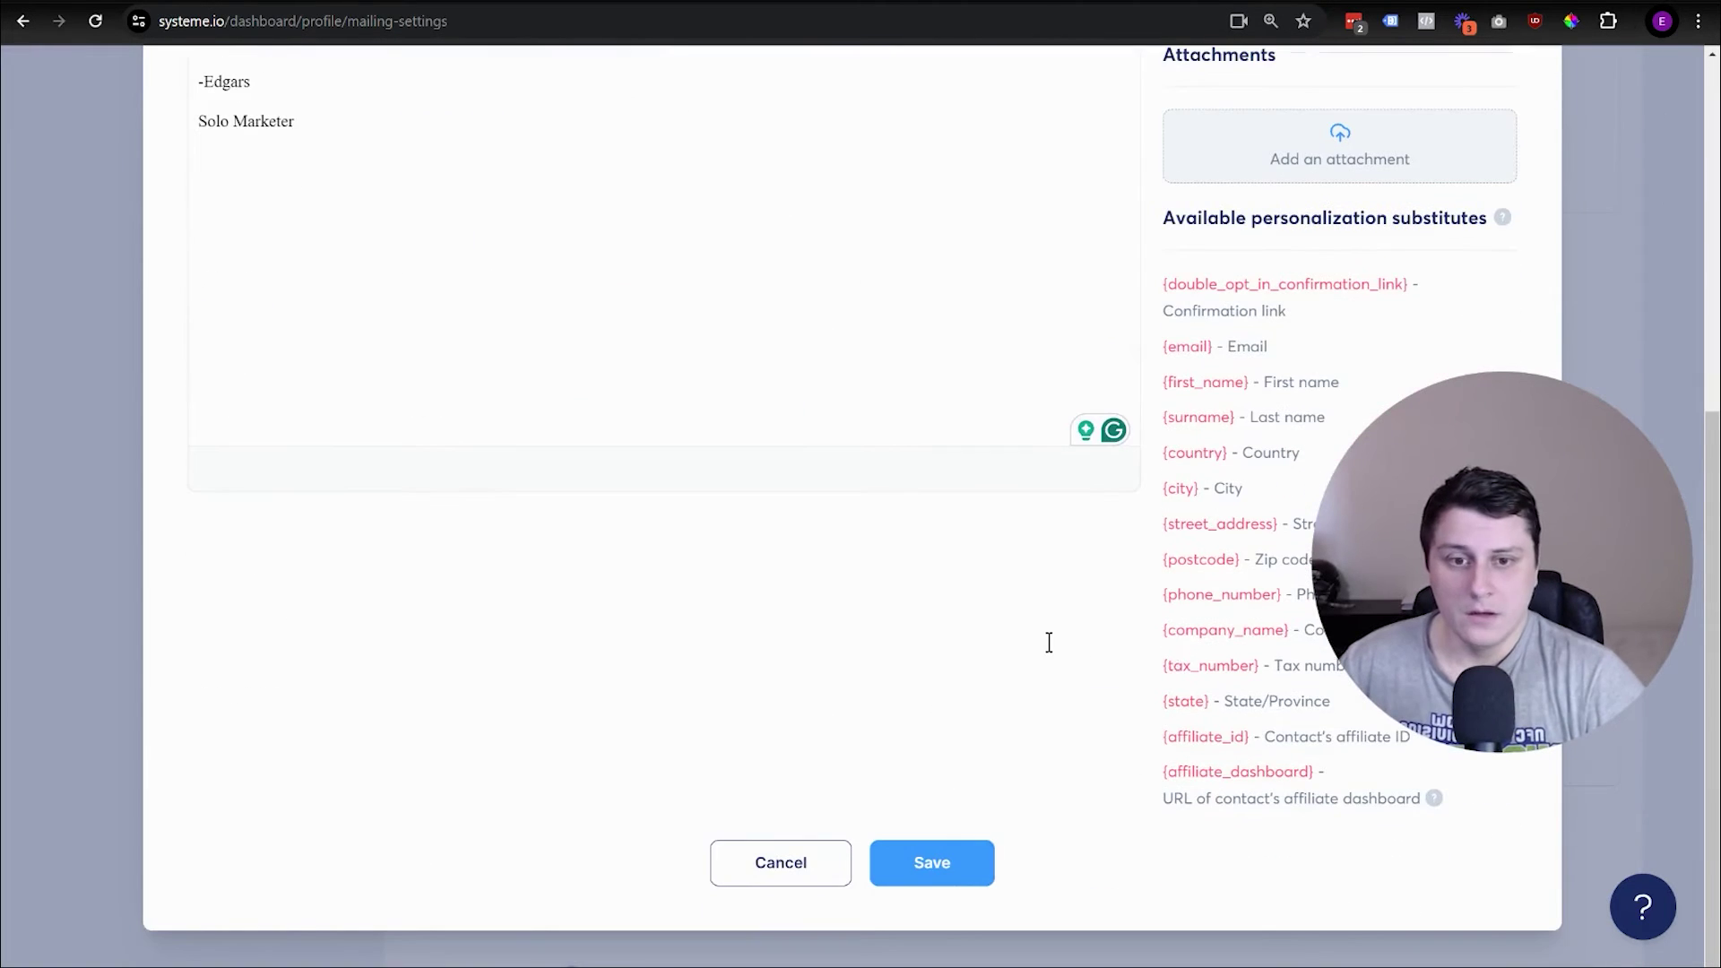
double_click(1179, 376)
click(1251, 380)
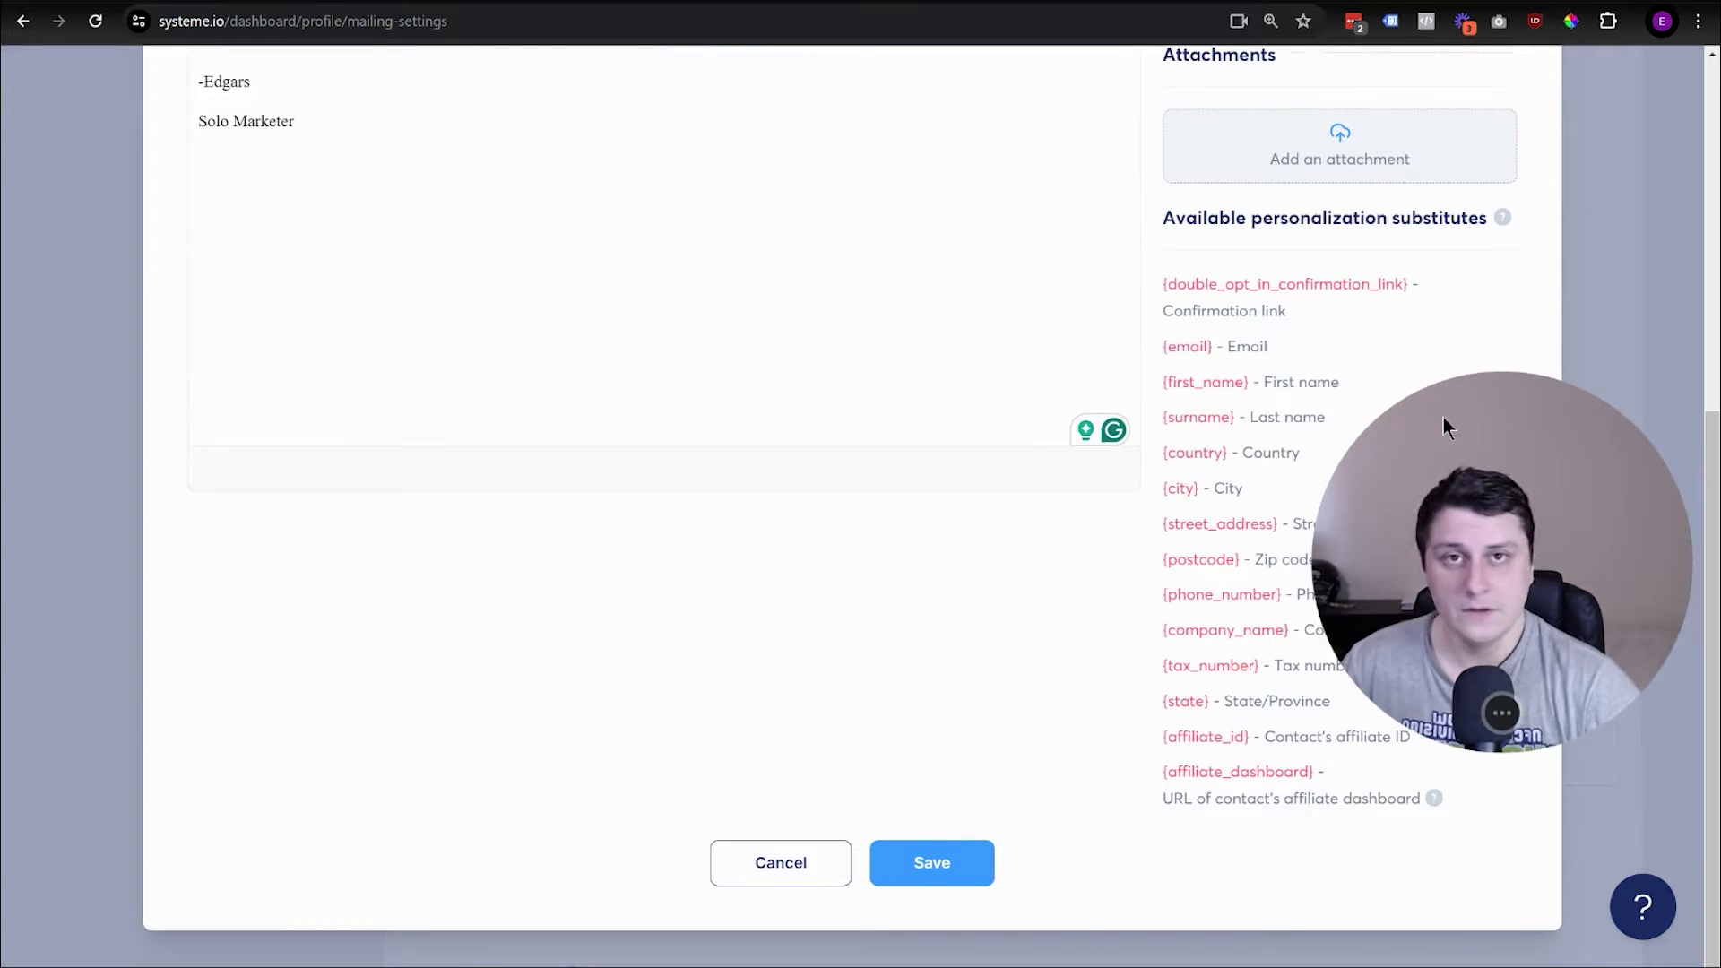
scroll(668, 313, up, 6)
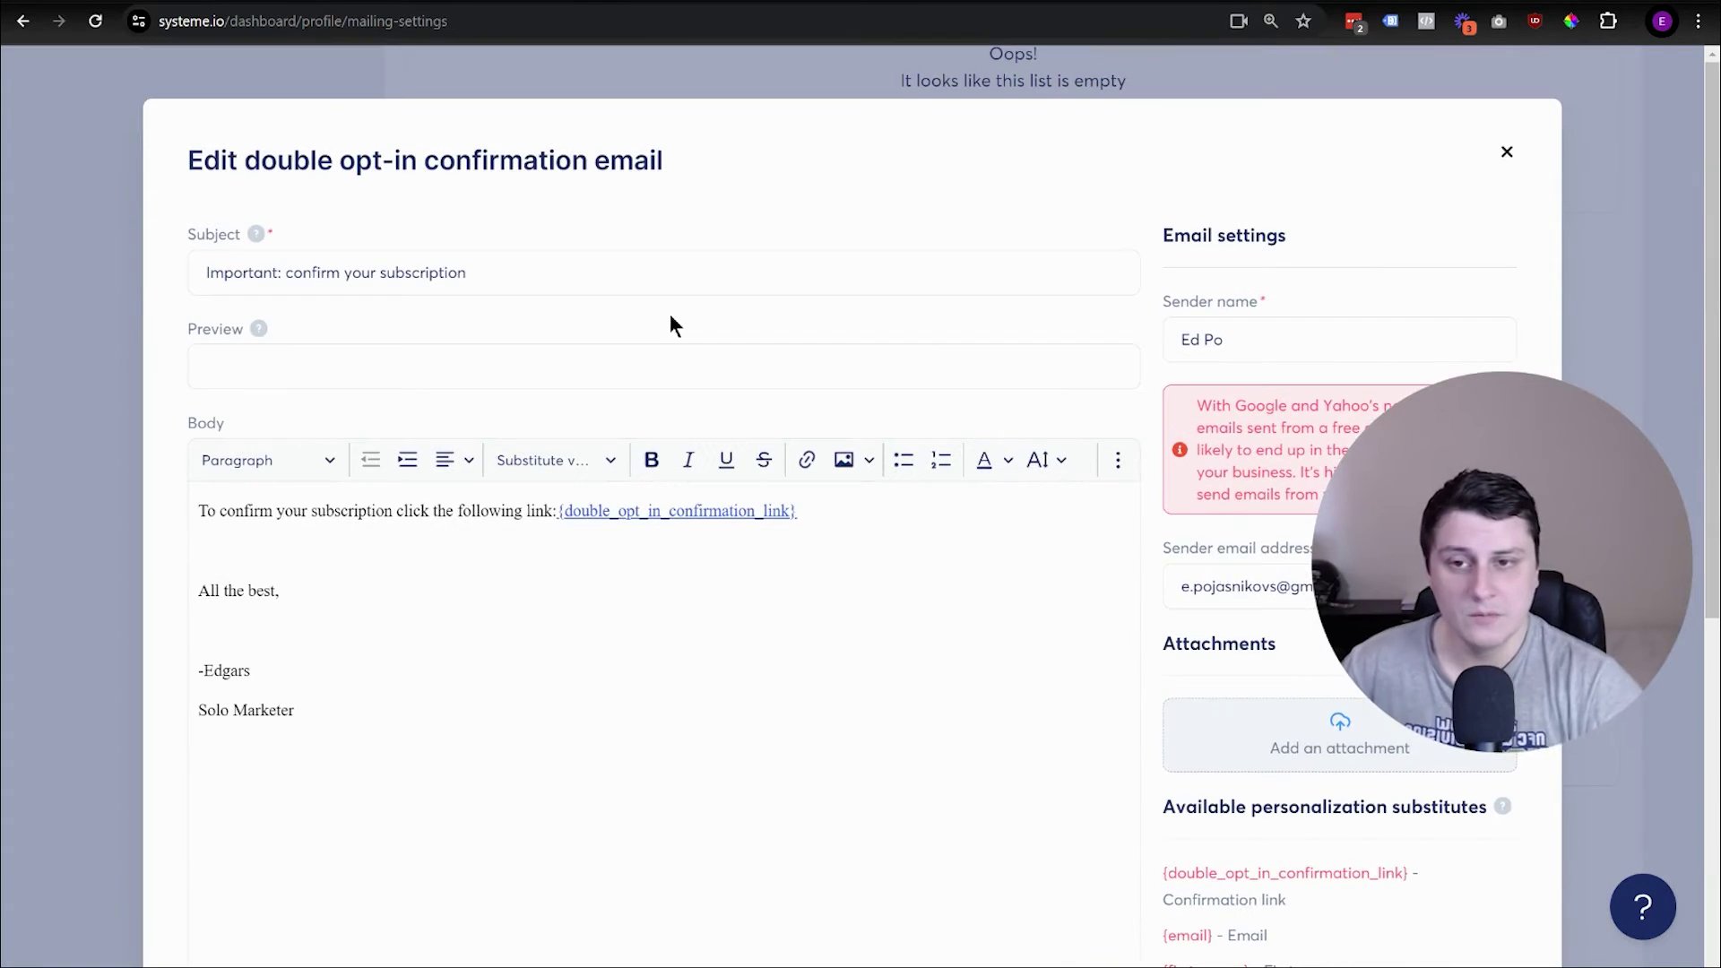
scroll(710, 349, down, 6)
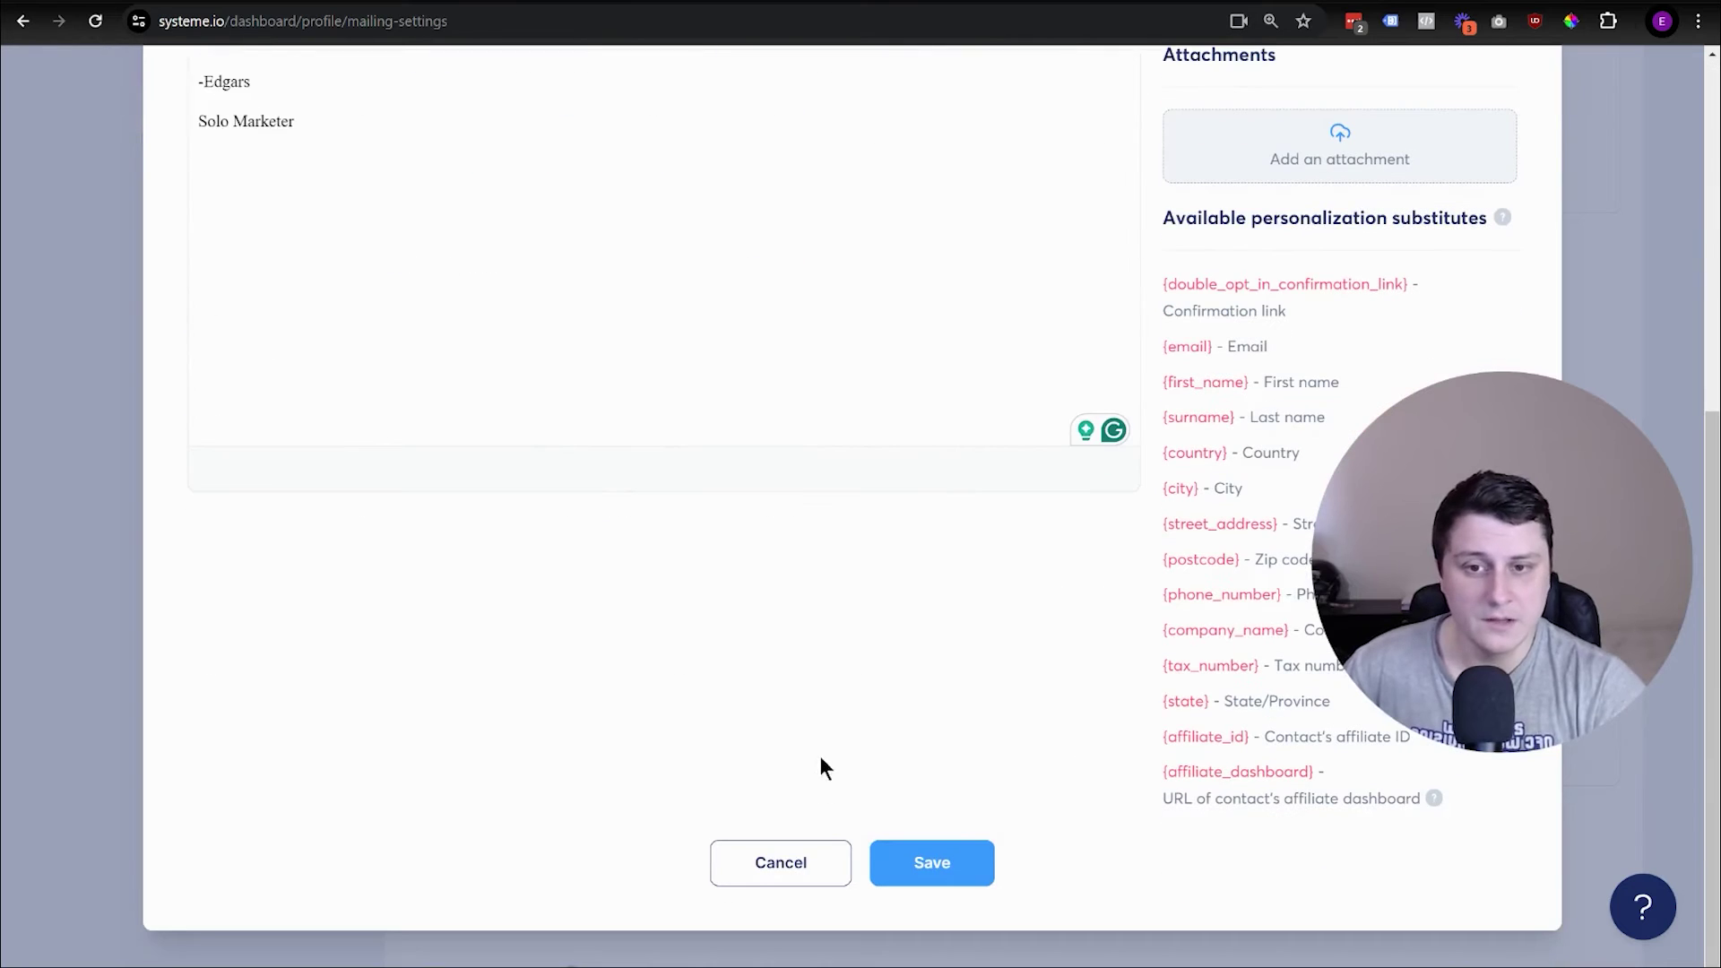
click(938, 867)
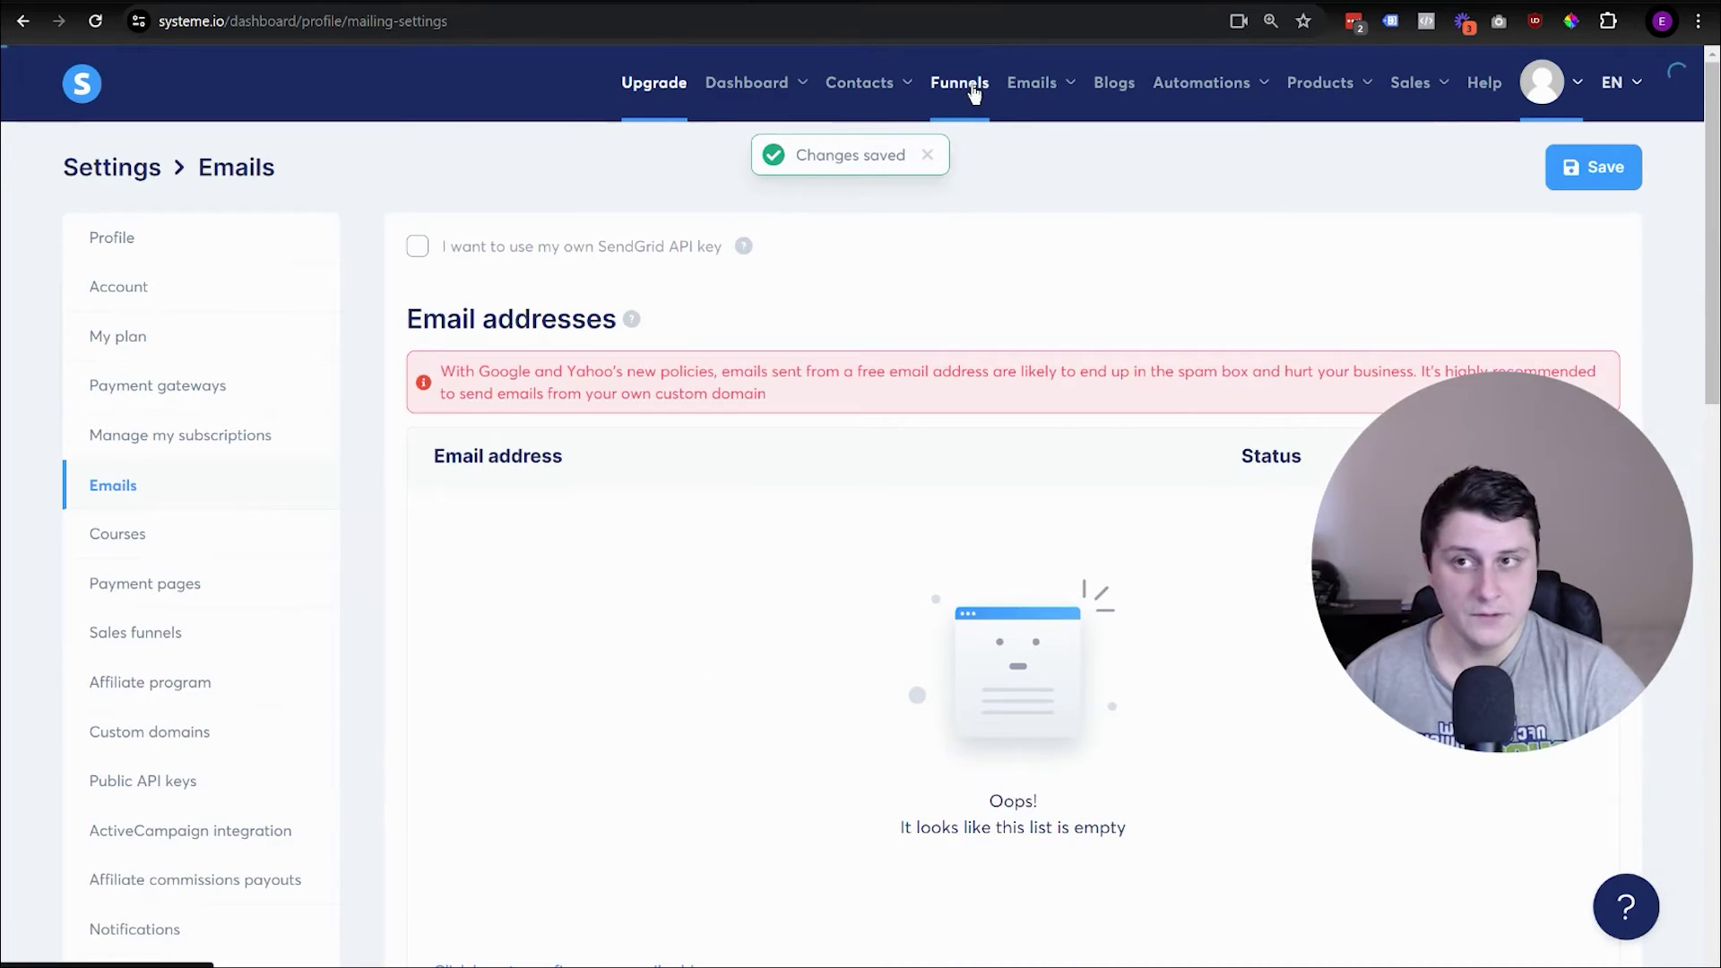
- Submit the Lead gen funnel template 4 opt-in form with a saved email address plus '+20'
click(974, 89)
click(314, 305)
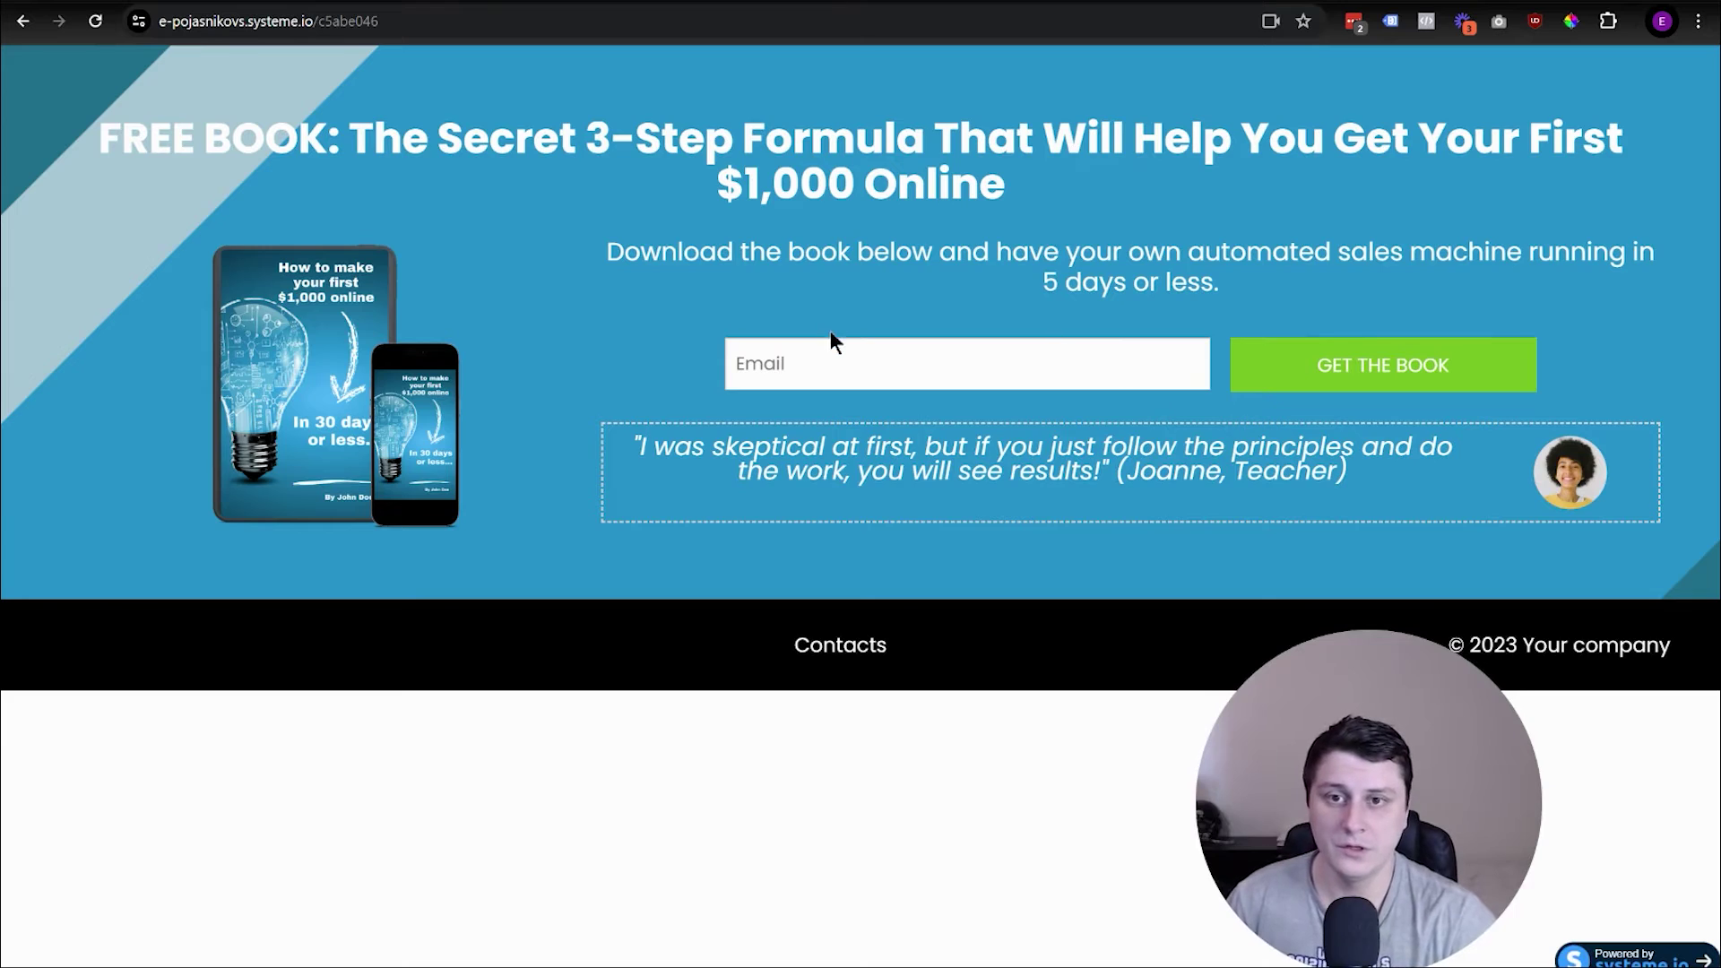
click(848, 346)
click(932, 422)
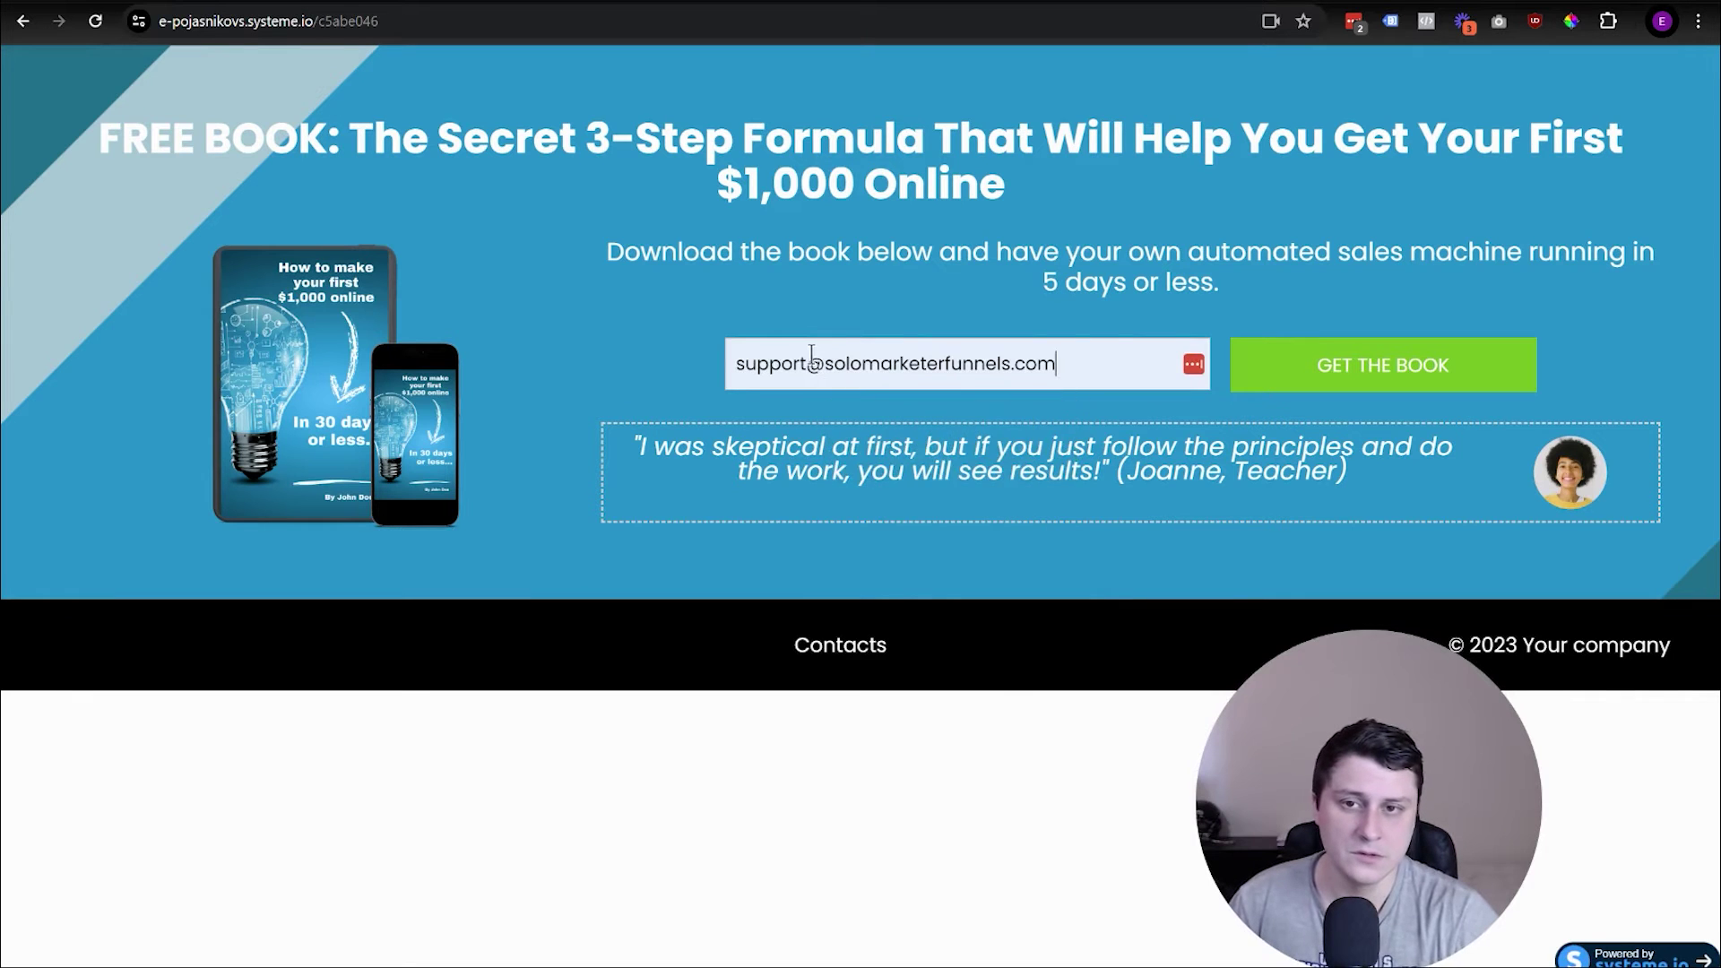
click(812, 367)
text(+20)
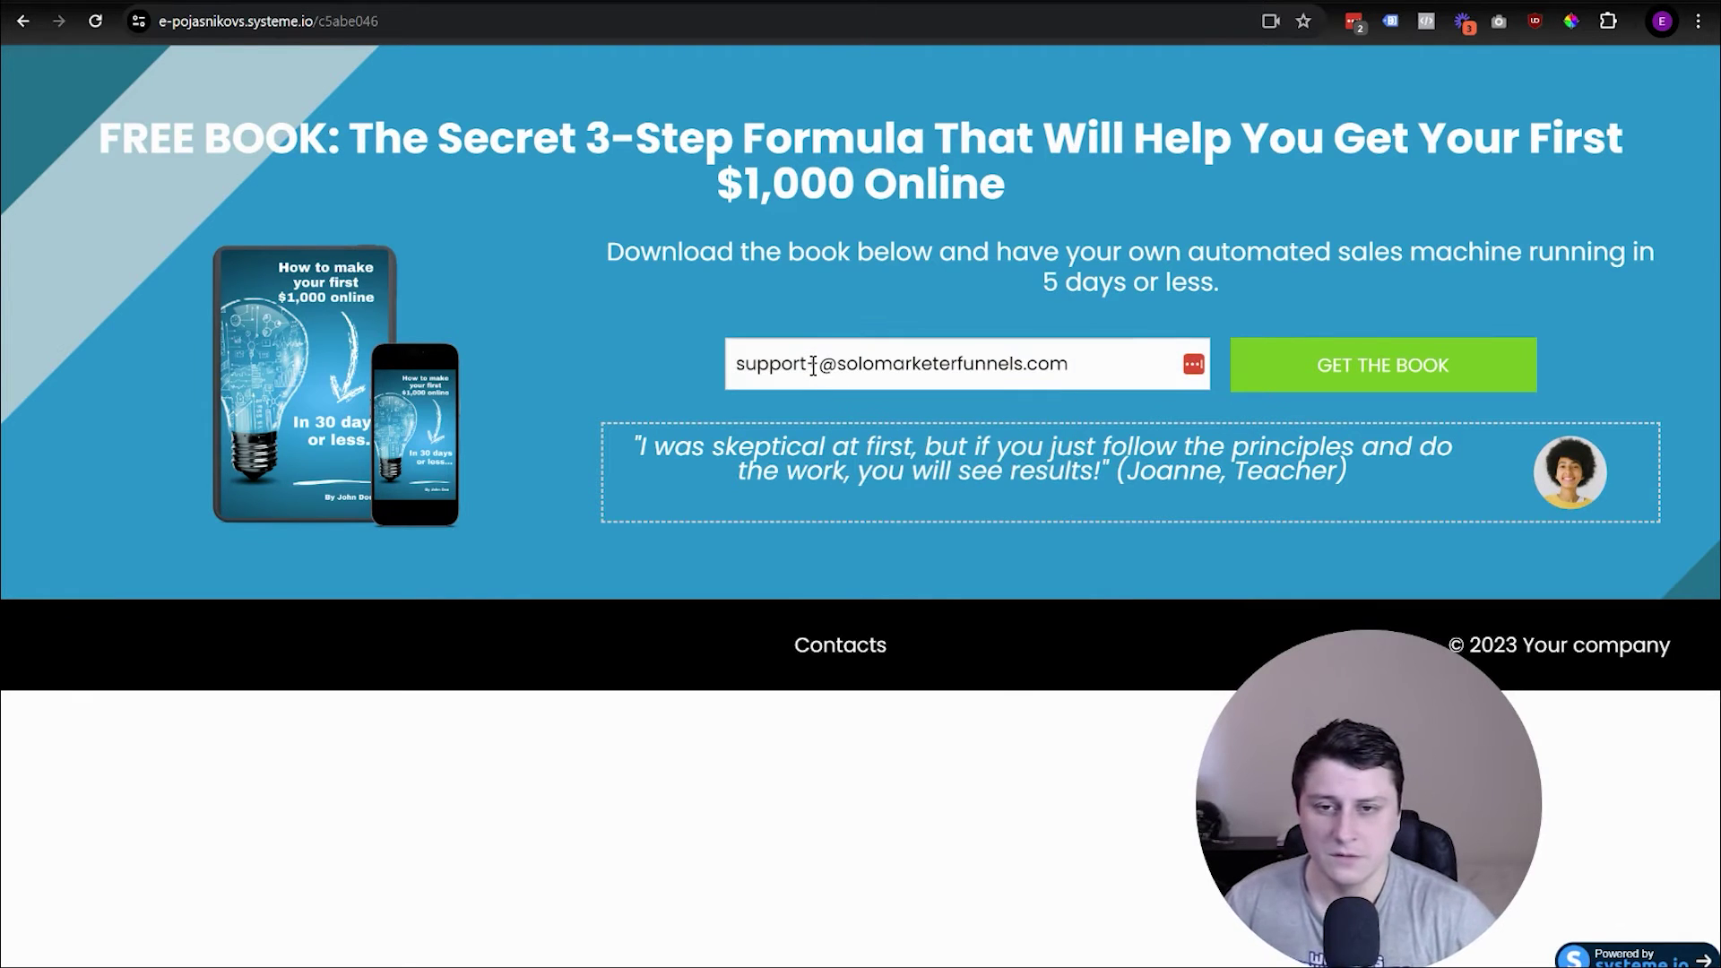
click(1439, 351)
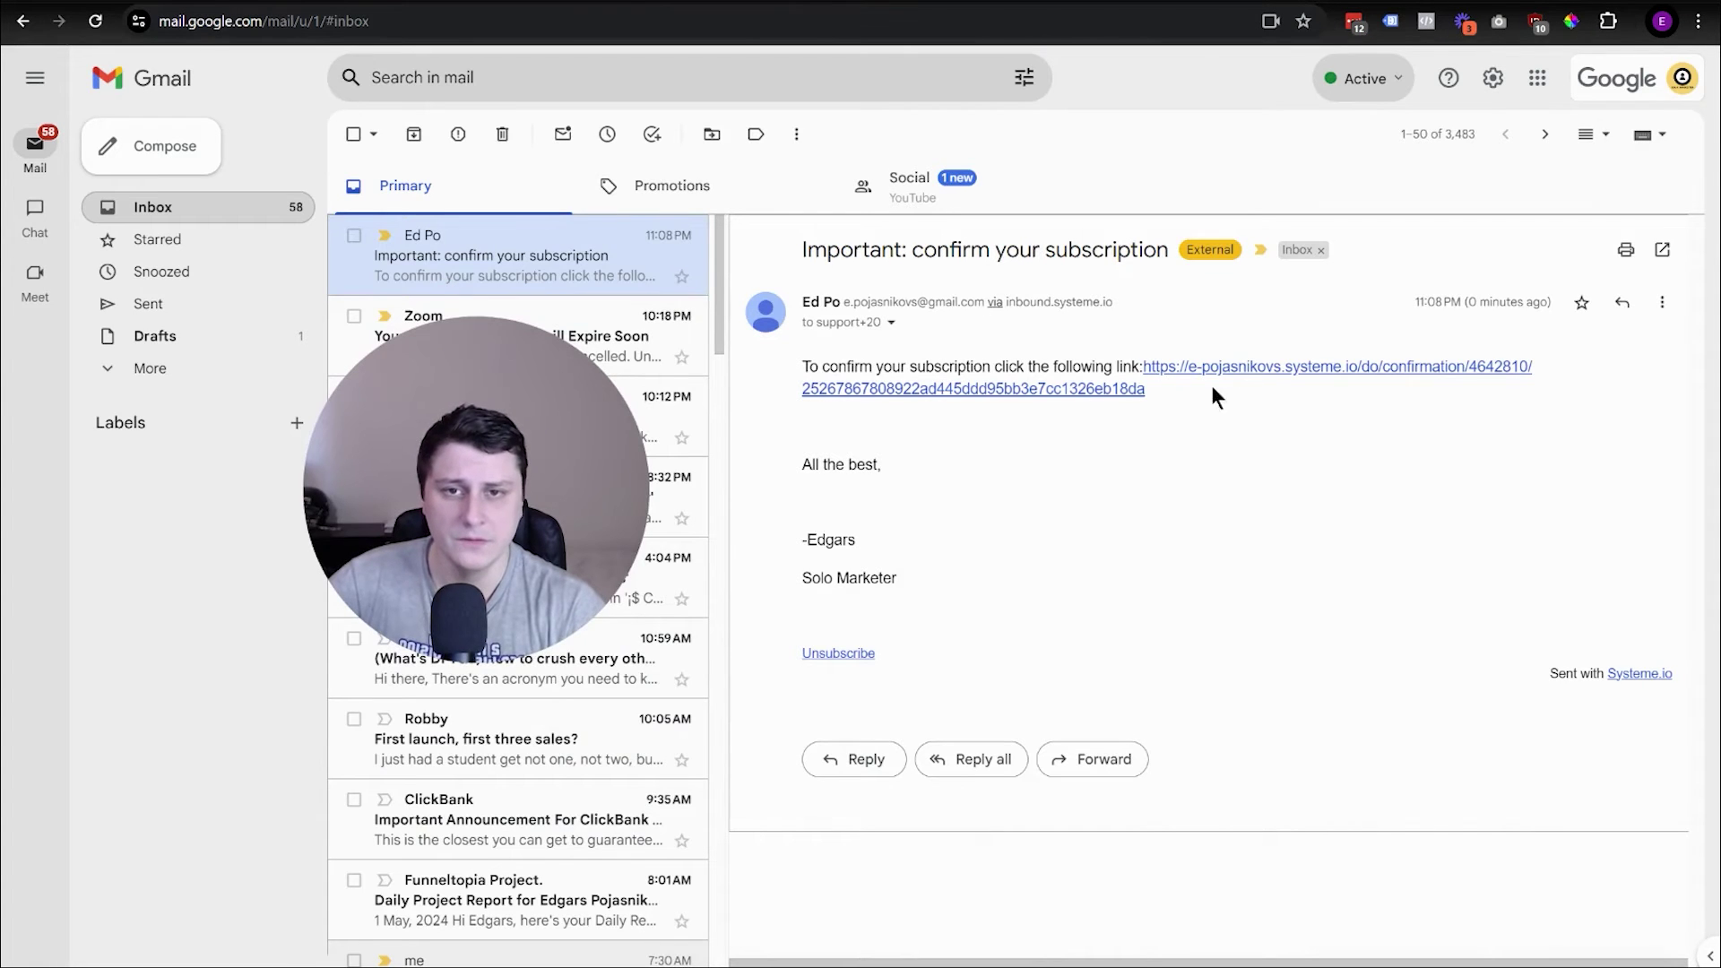
- Follow the Gmail confirmation link and check the registration confirmed message
click(1262, 370)
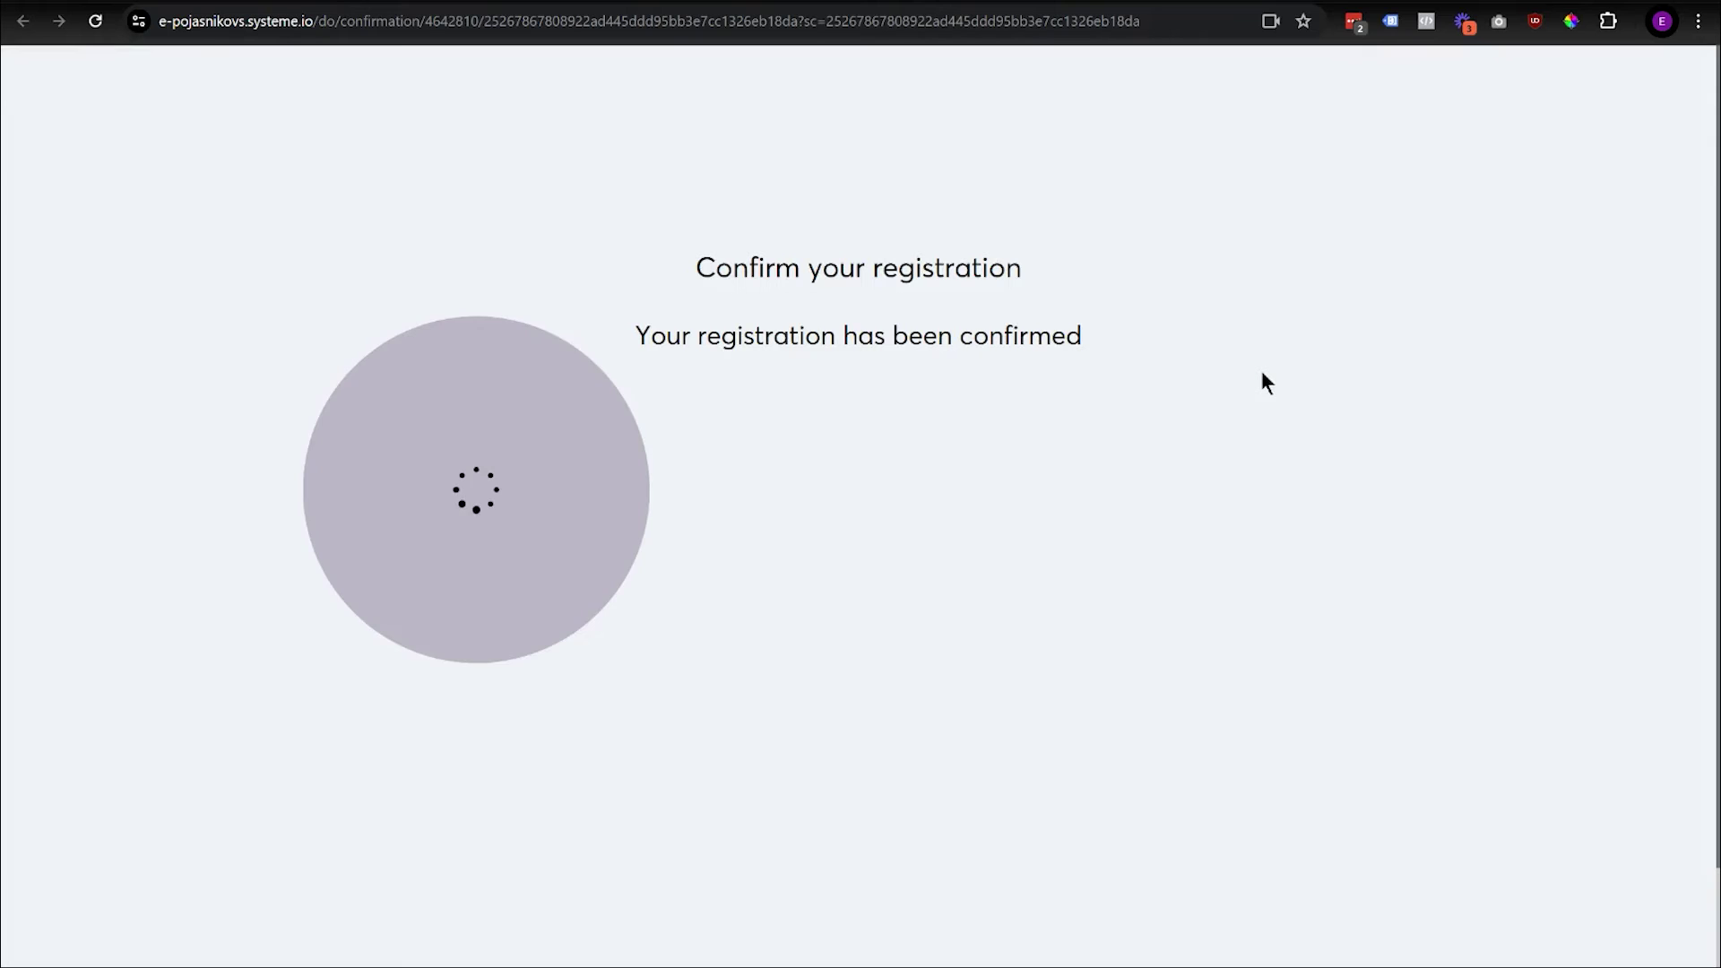
drag(668, 335, 1082, 339)
click(1178, 346)
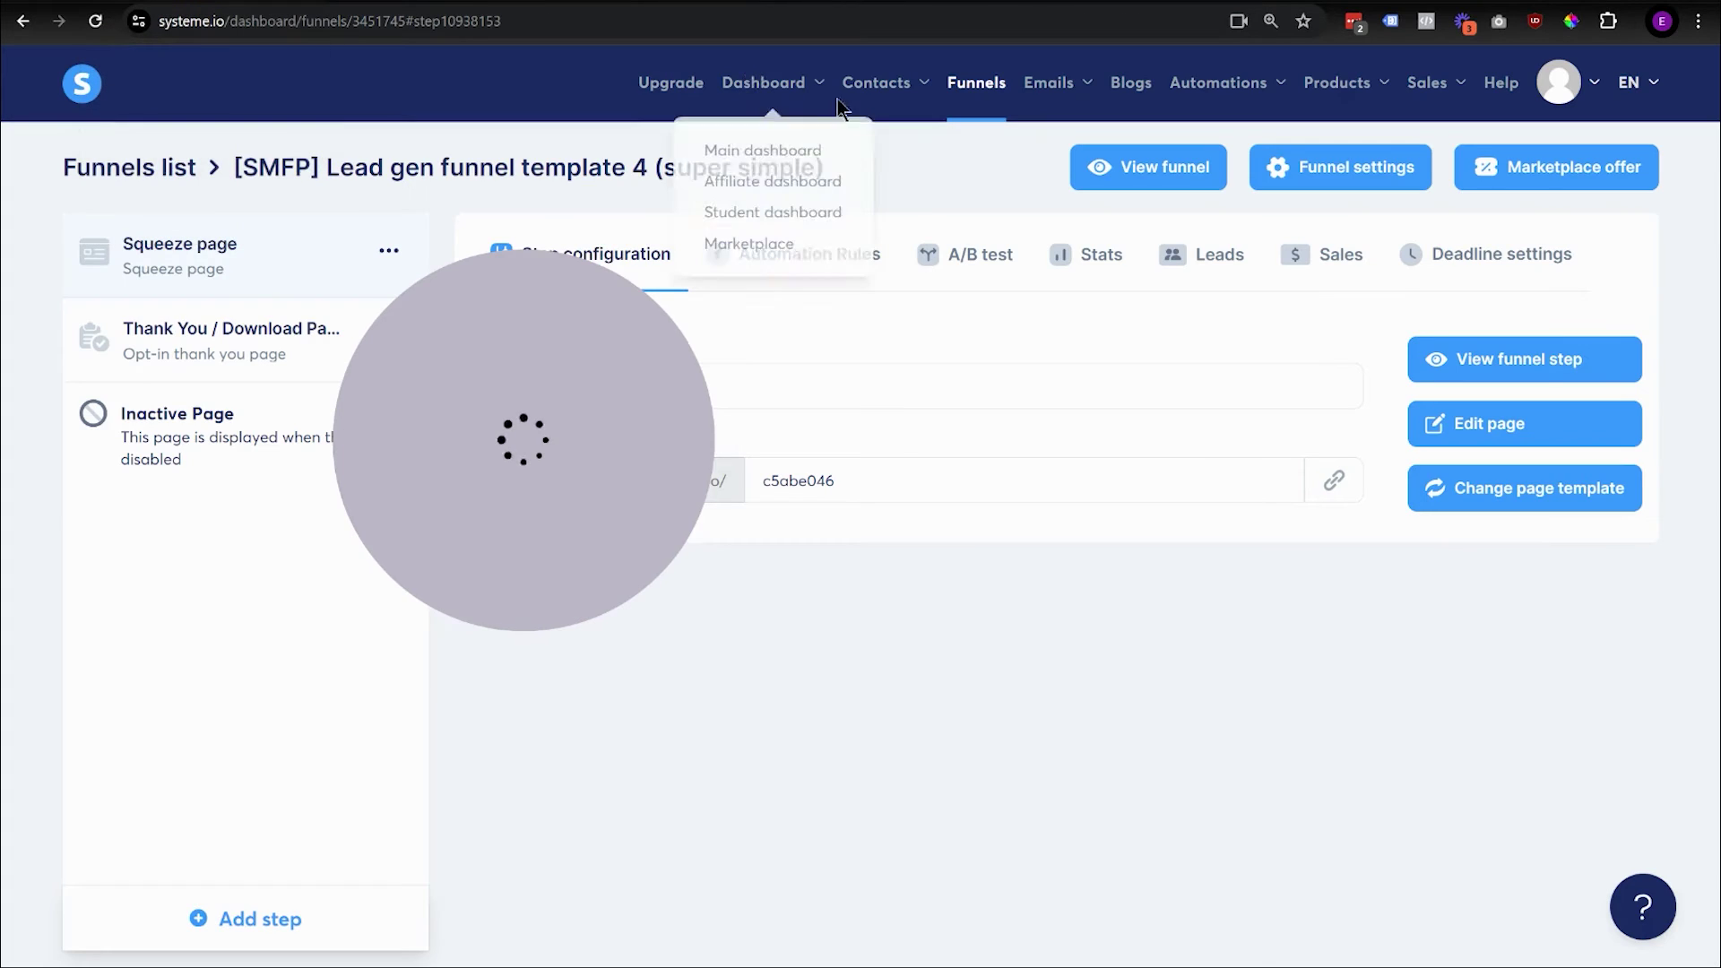
- Find the newly confirmed test contact's email address in the Contacts list
mouse_move(884, 112)
click(887, 150)
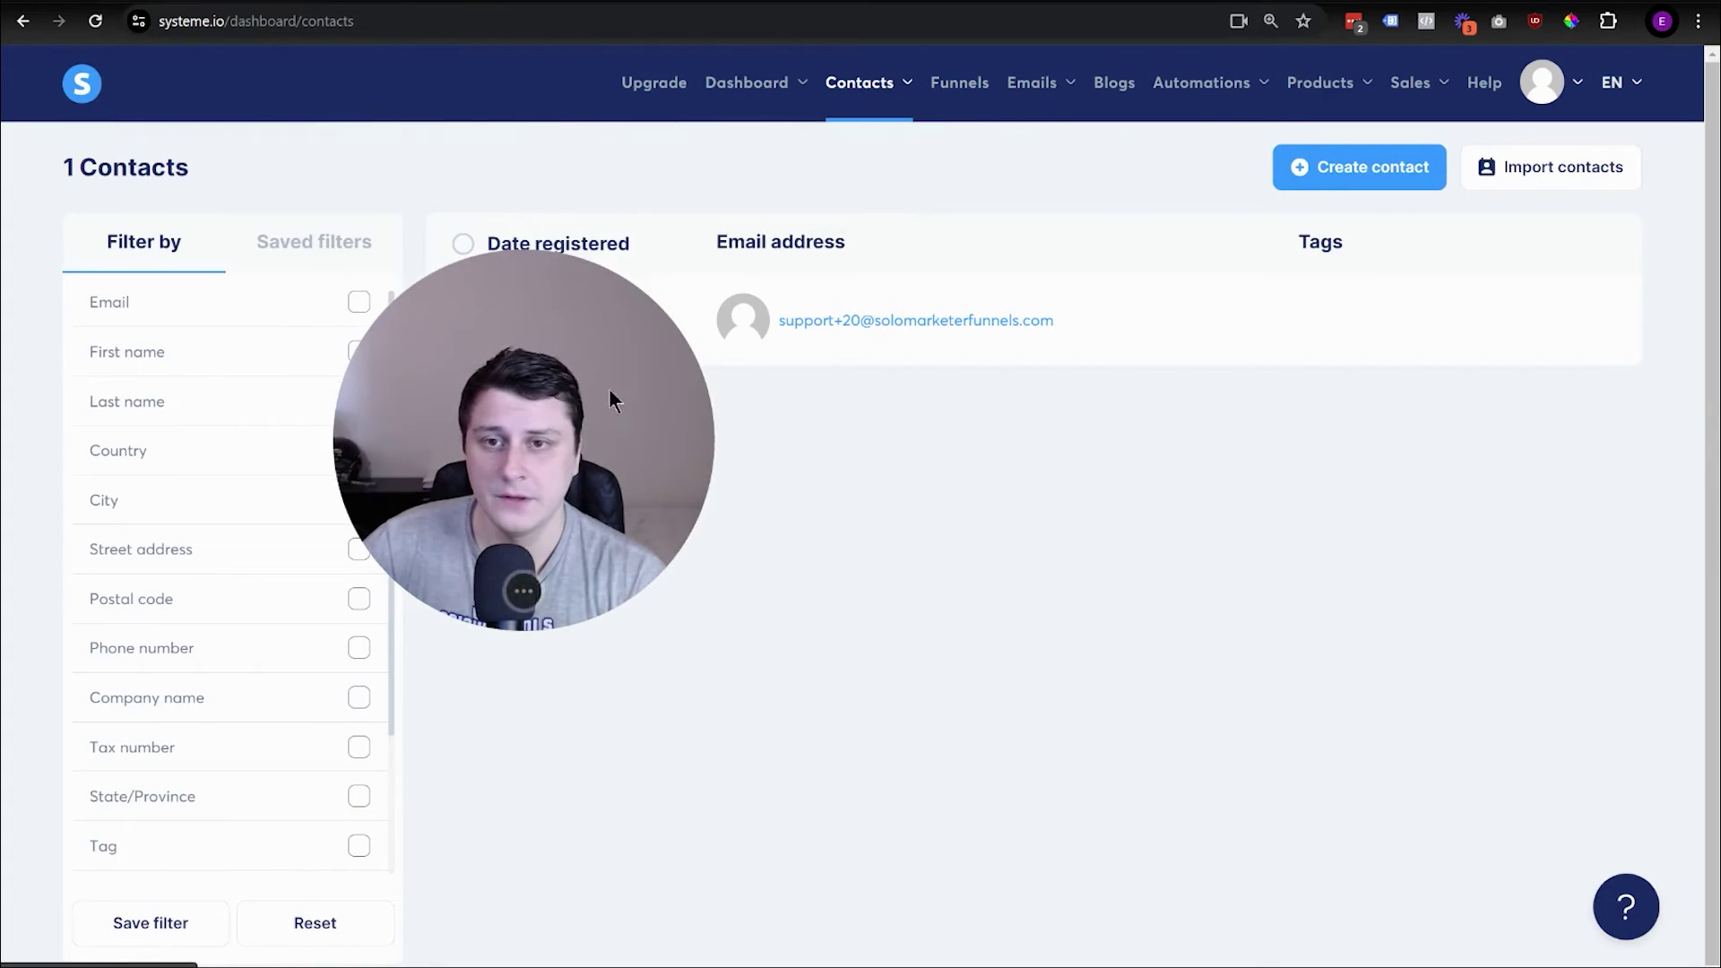
drag(1098, 314, 790, 330)
click(900, 488)
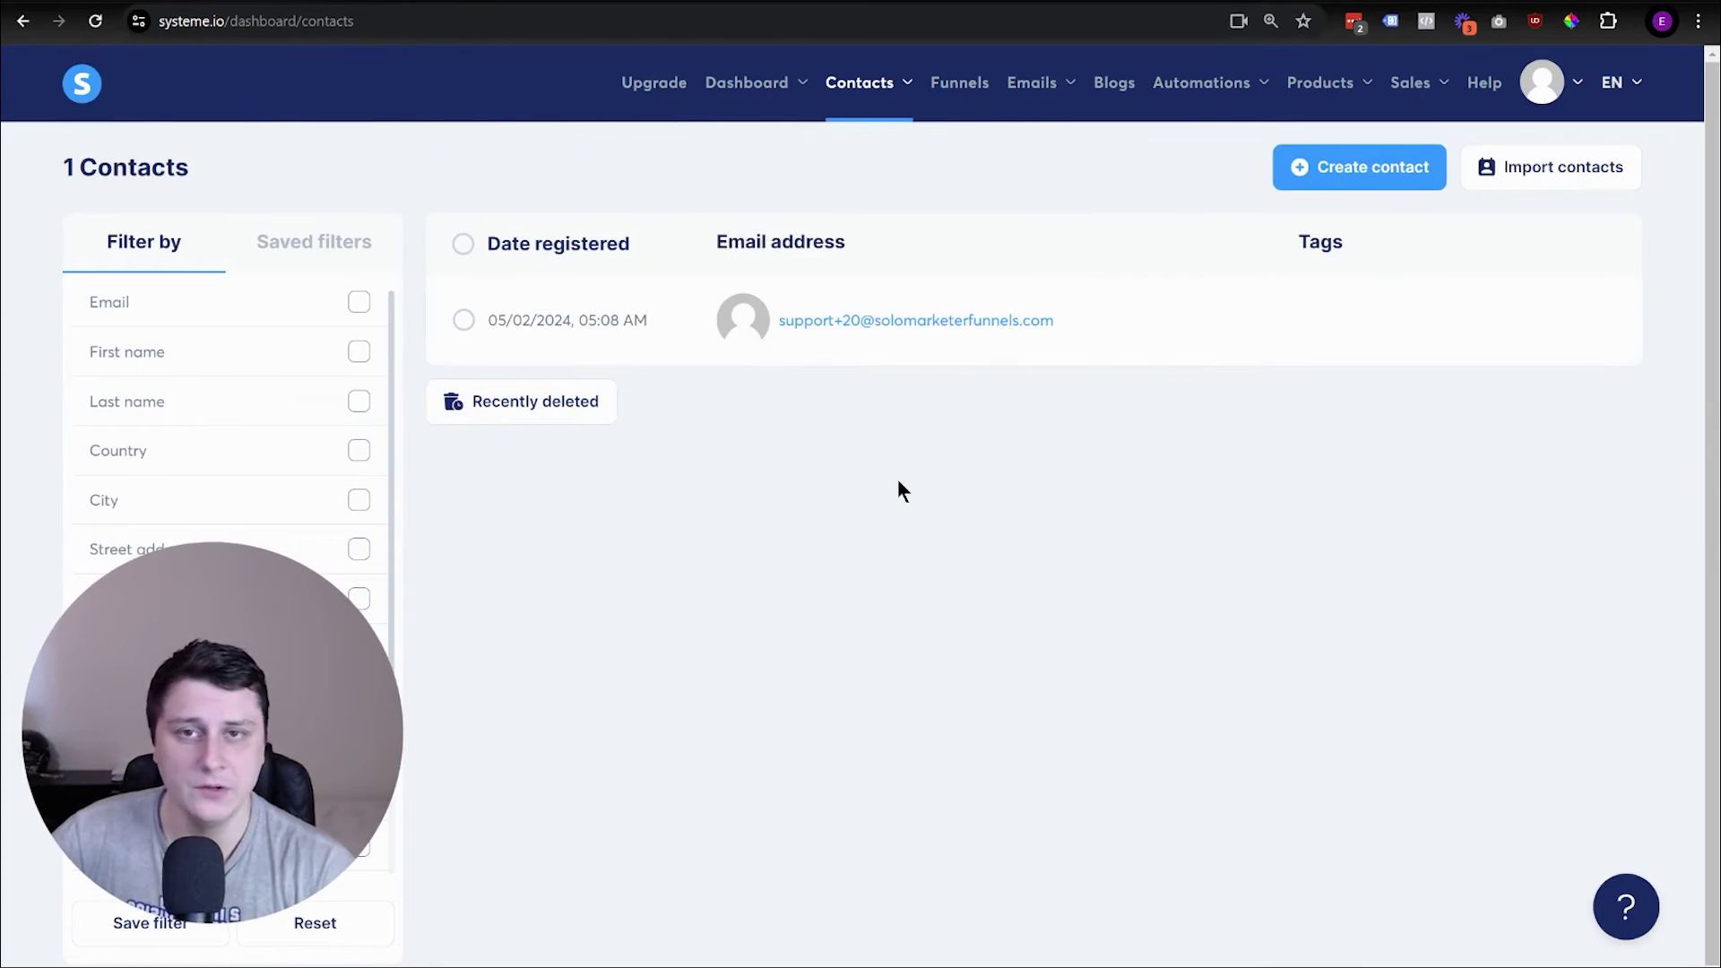